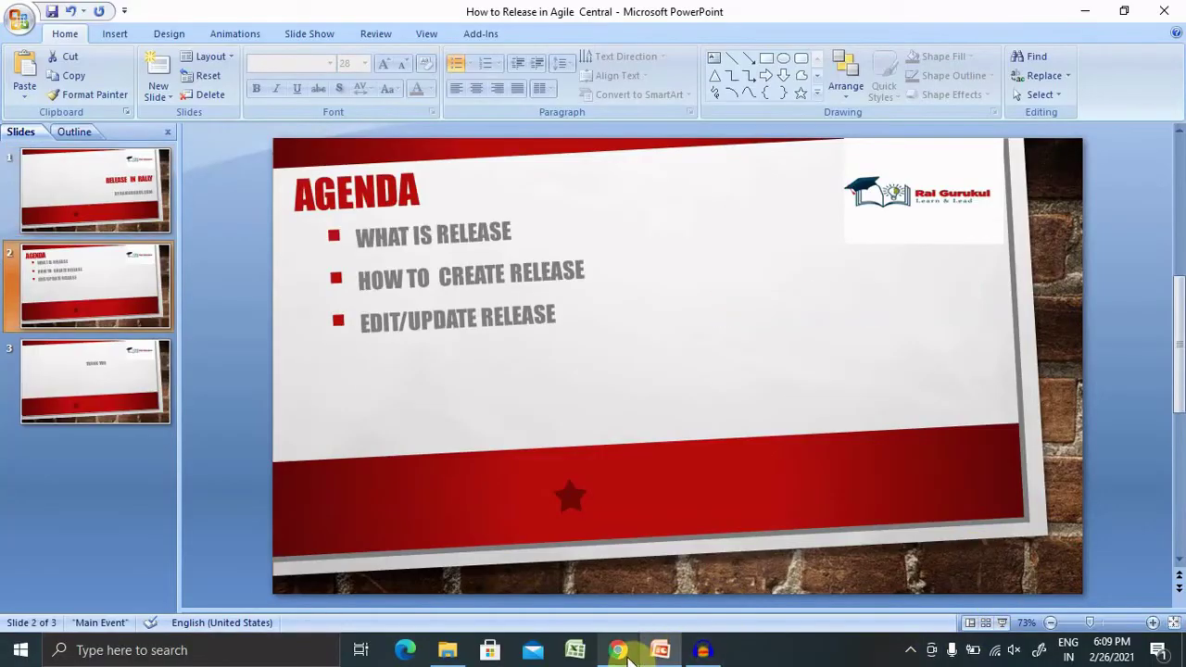
- In Chrome, go to Rally's Plan > Timeboxes page showing Demo _Project's empty release list
{"action": "left_click", "coordinate": [618, 650]}
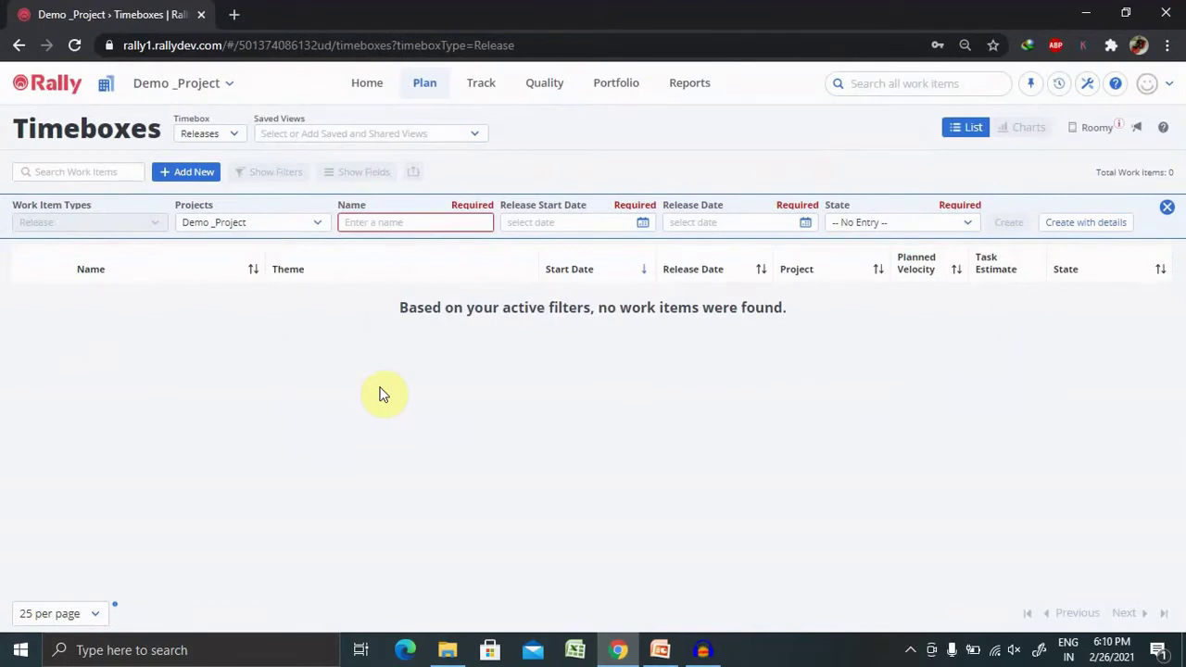
{"action": "left_click", "coordinate": [426, 87]}
{"action": "left_click", "coordinate": [423, 84]}
{"action": "left_click", "coordinate": [472, 200]}
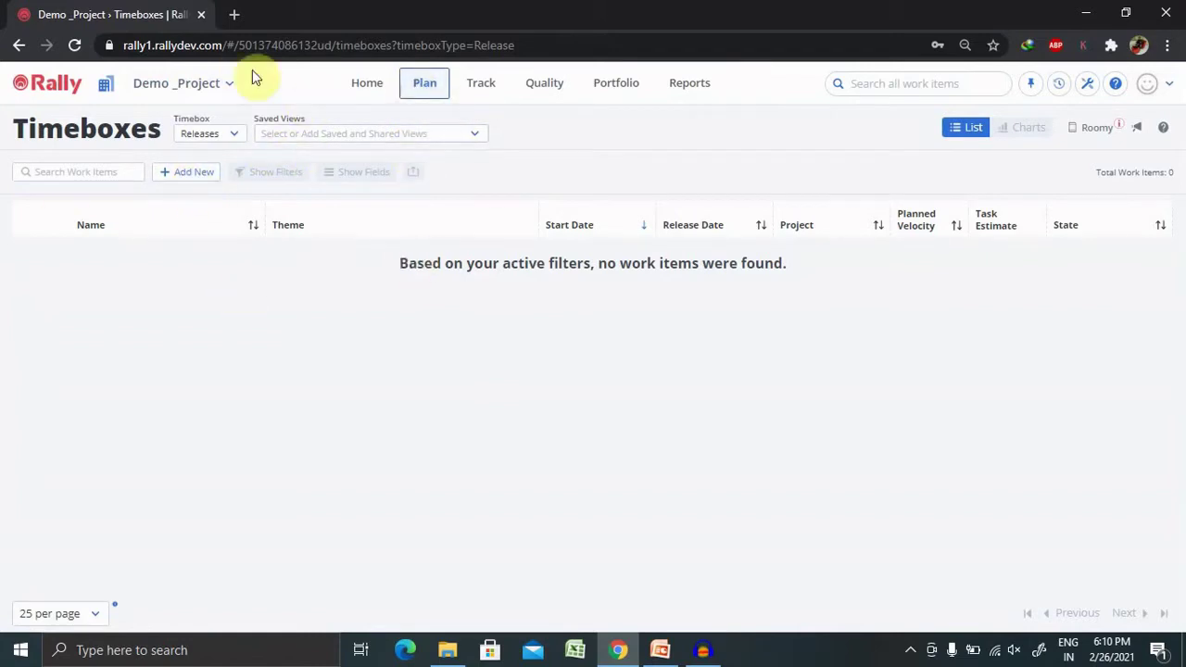
- Add a new Releases timebox for Demo _Project and open its full detail form
{"action": "left_click", "coordinate": [236, 142]}
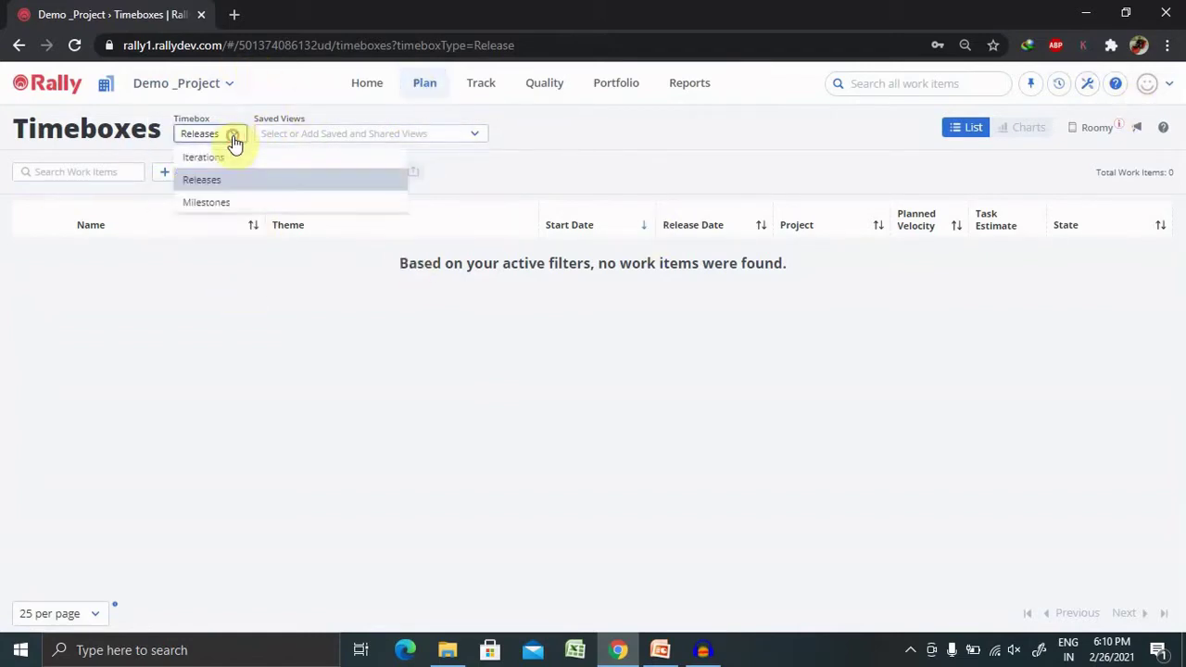
{"action": "left_click", "coordinate": [213, 186]}
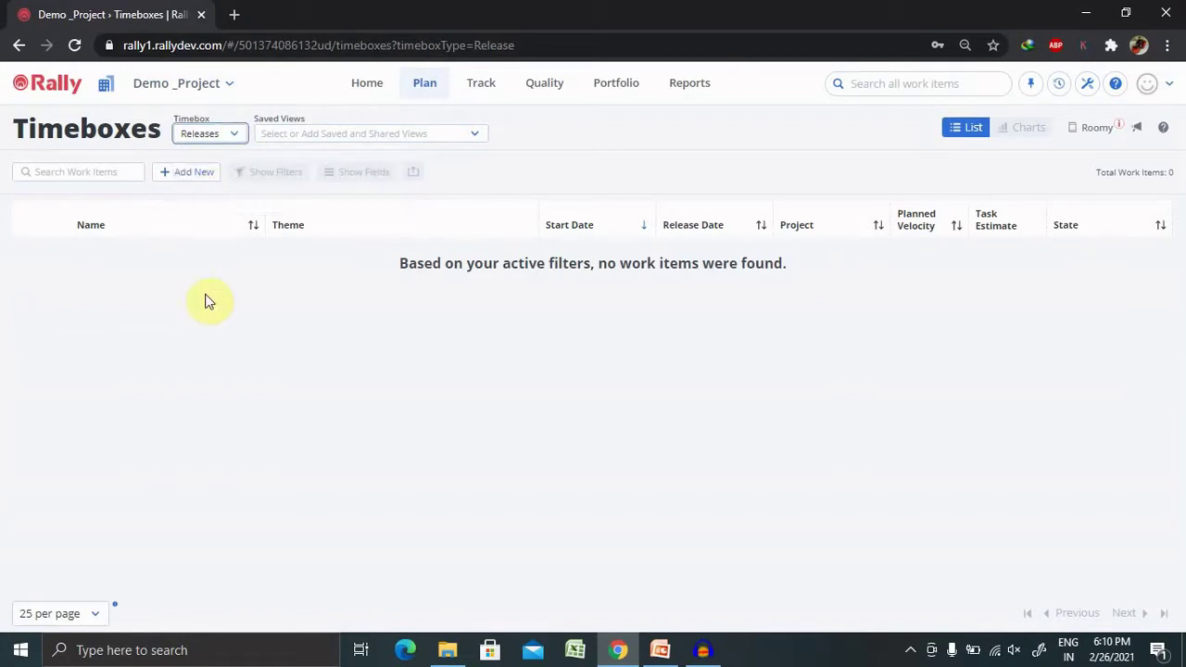
{"action": "left_click", "coordinate": [186, 172]}
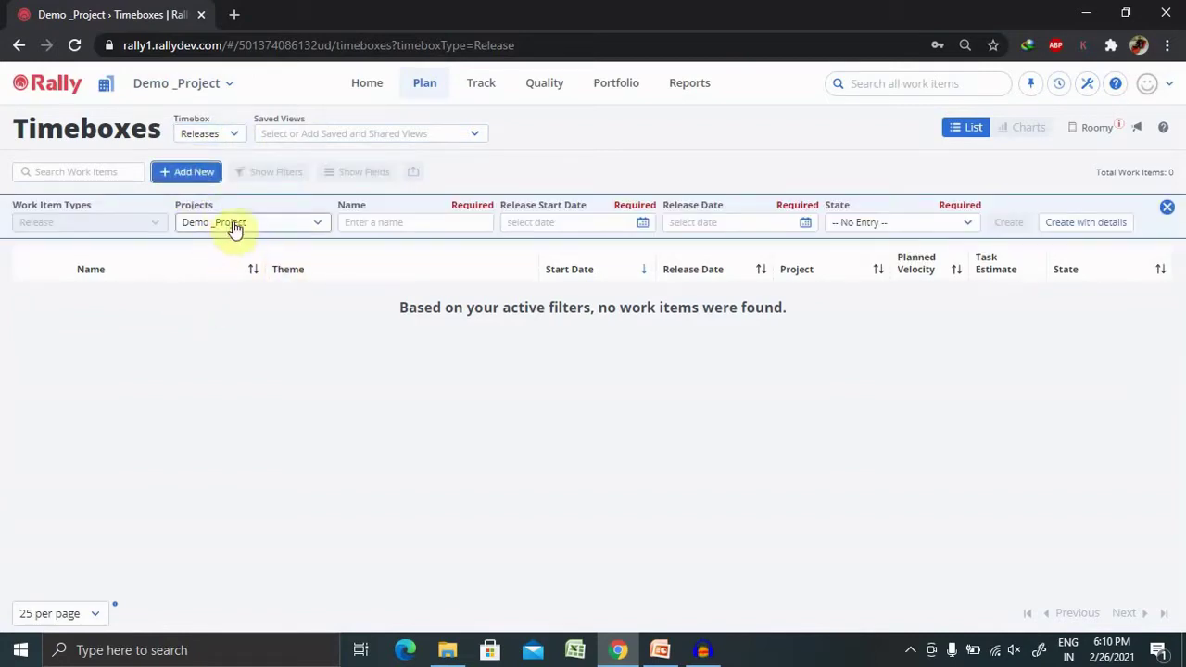
{"action": "left_click", "coordinate": [296, 227]}
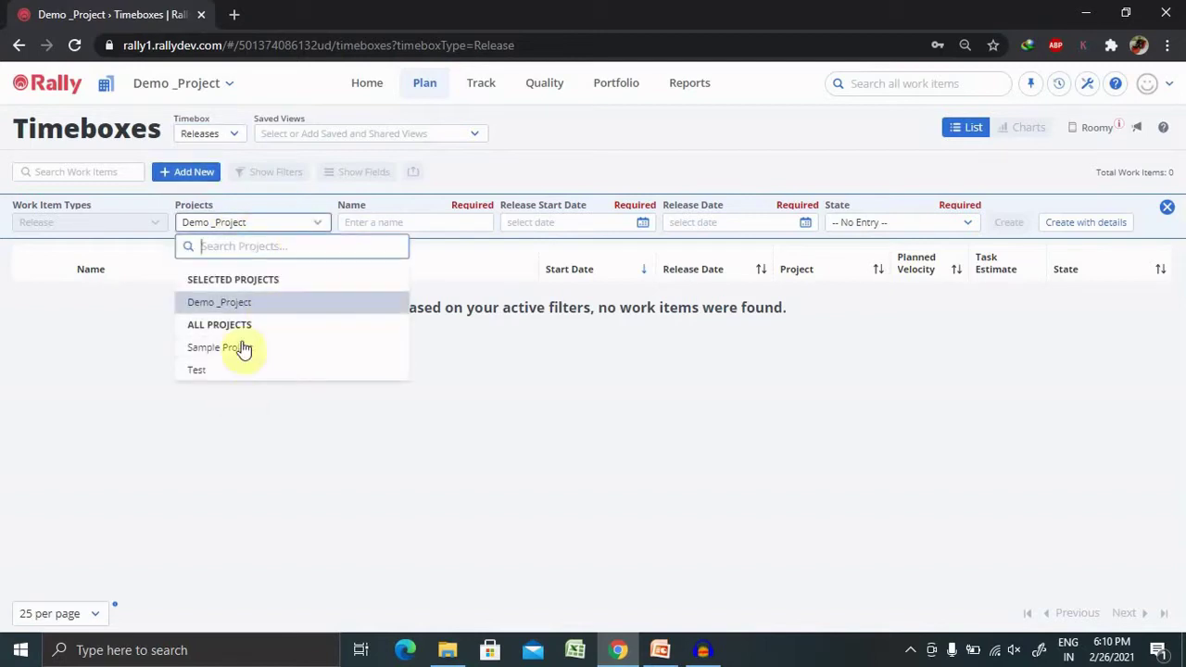
{"action": "left_click", "coordinate": [267, 406]}
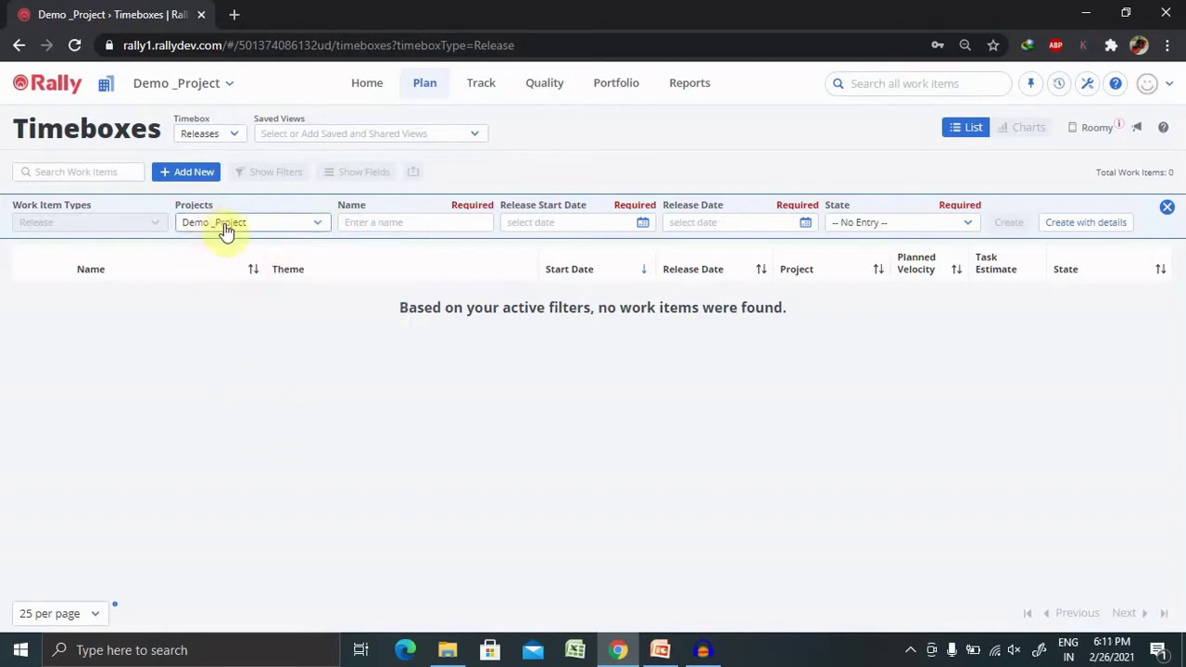
{"action": "left_click", "coordinate": [404, 227]}
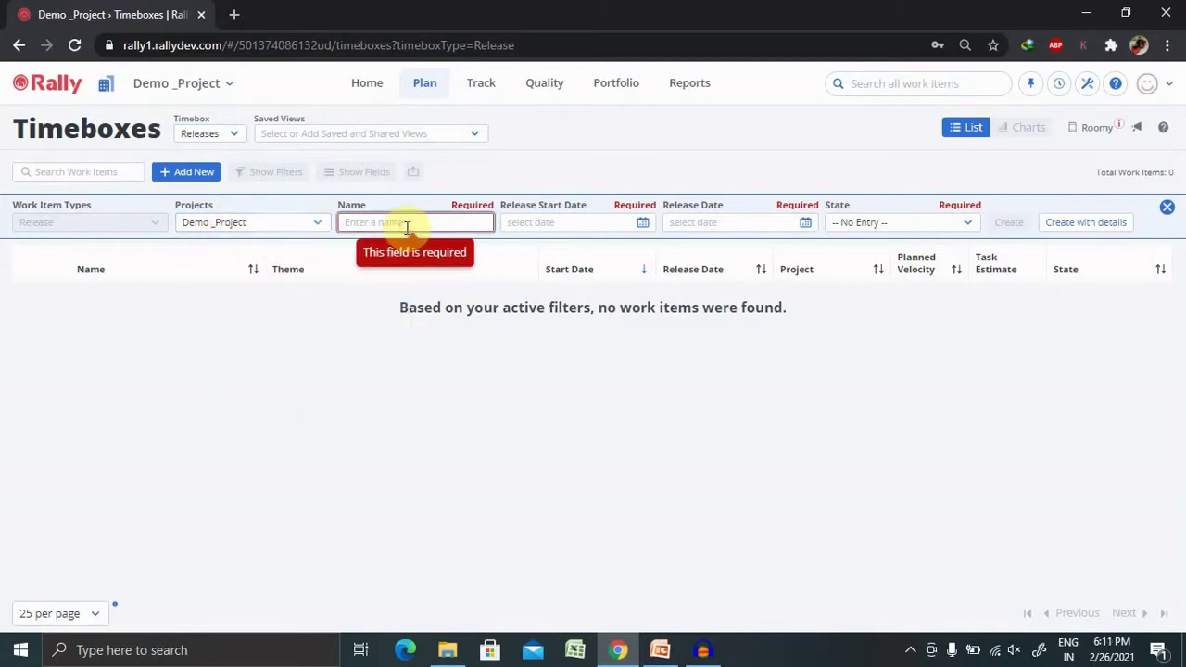
{"action": "left_click", "coordinate": [1082, 227]}
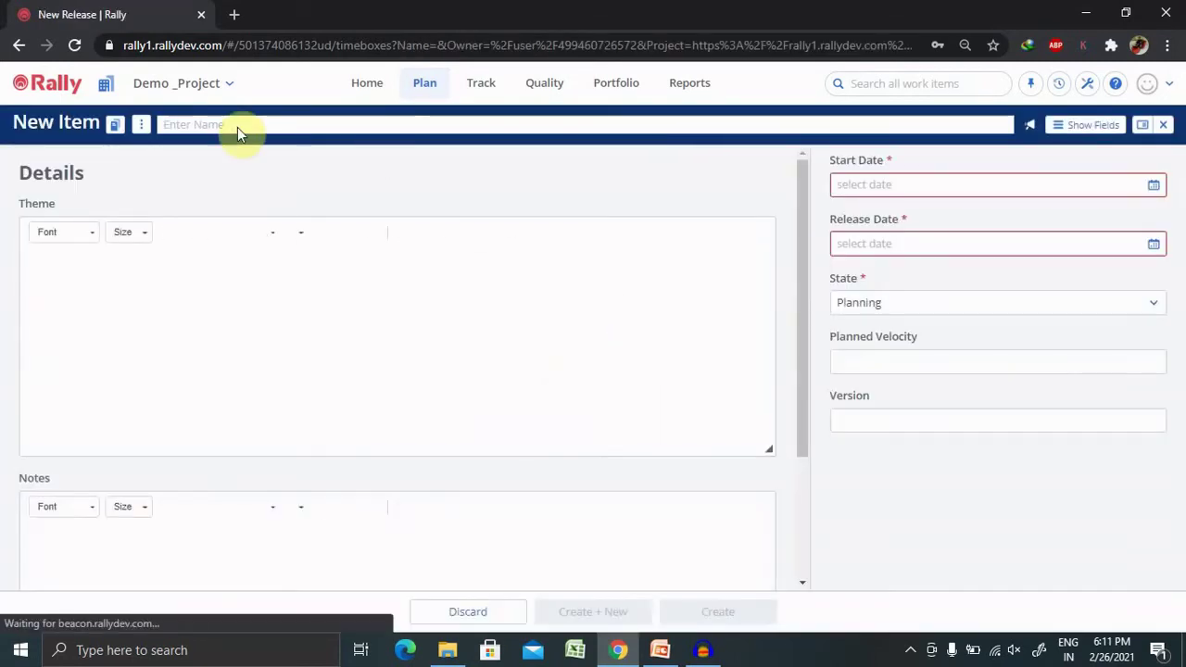
- Enter V1.0 as the release name and 'This is Release version 1.0' as its theme
{"action": "left_click", "coordinate": [237, 127]}
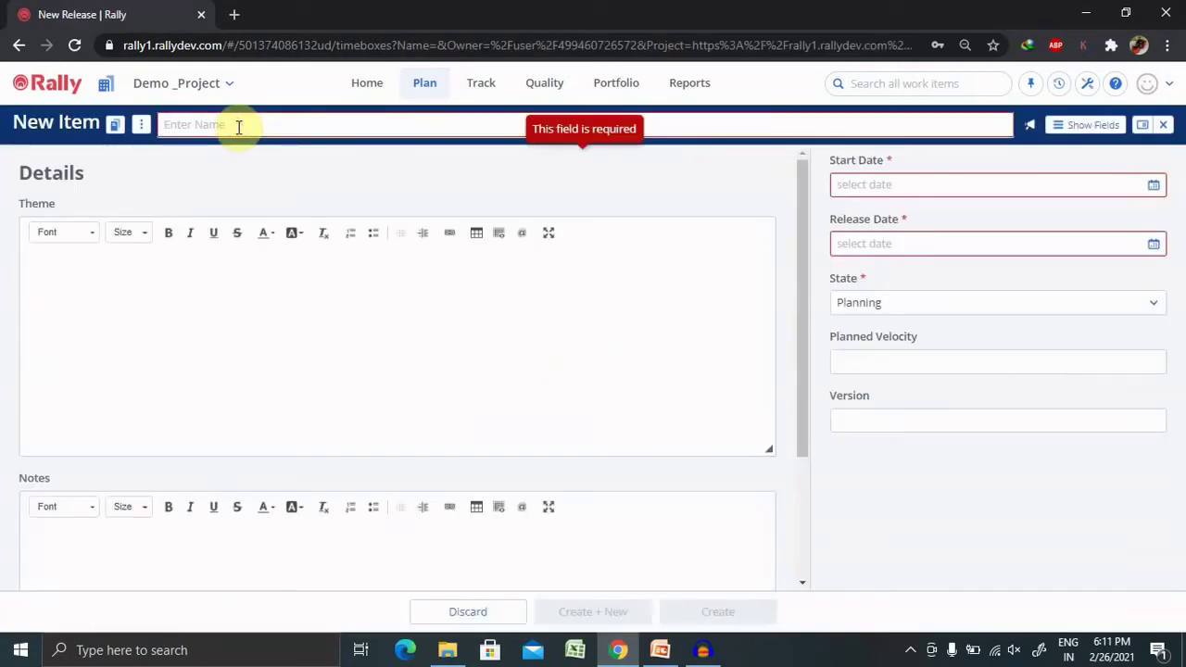
{"action": "type", "text": "V1"}
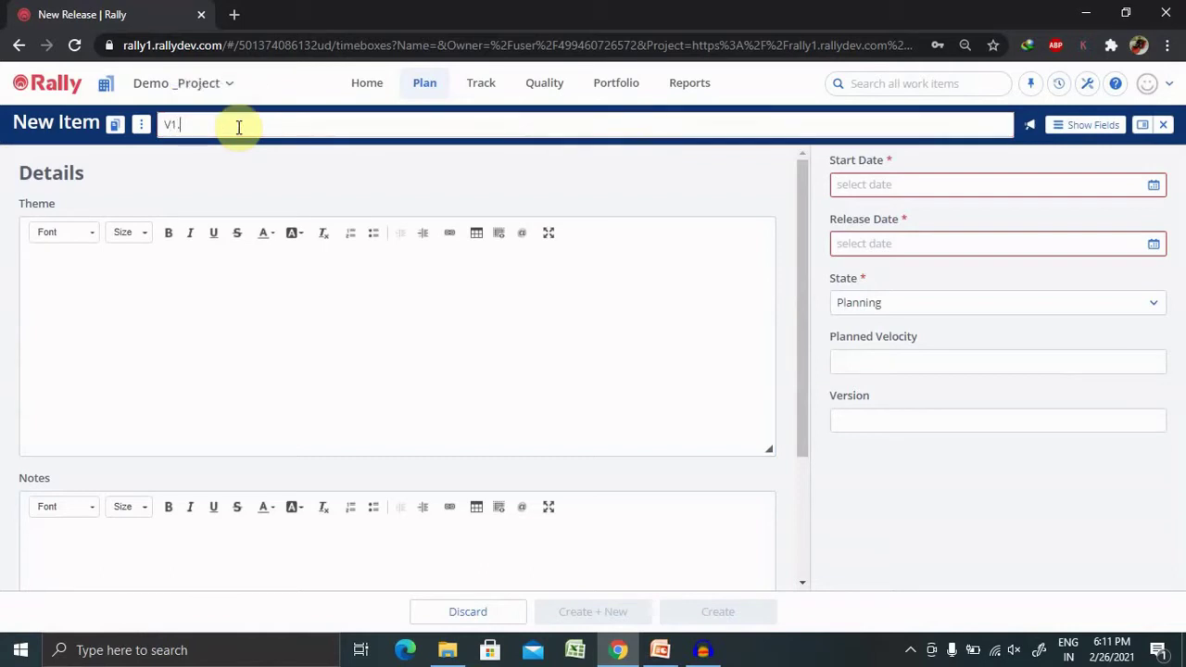
{"action": "type", "text": ".0"}
{"action": "left_click", "coordinate": [197, 307]}
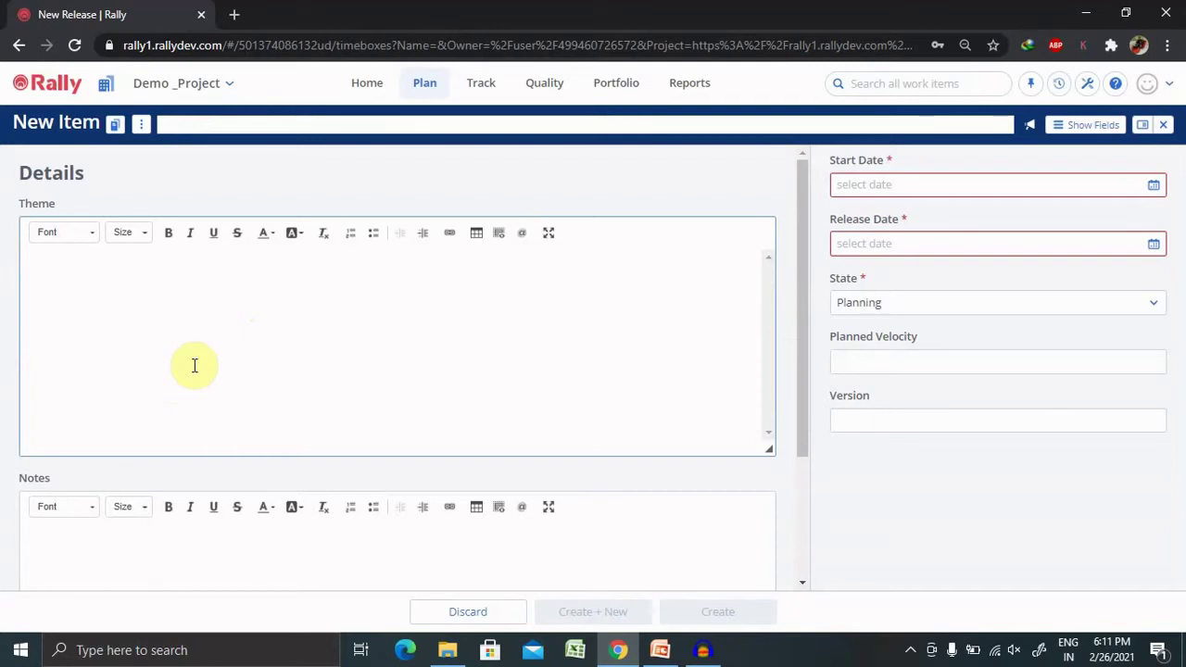
{"action": "type", "text": "This"}
{"action": "type", "text": " is Rele"}
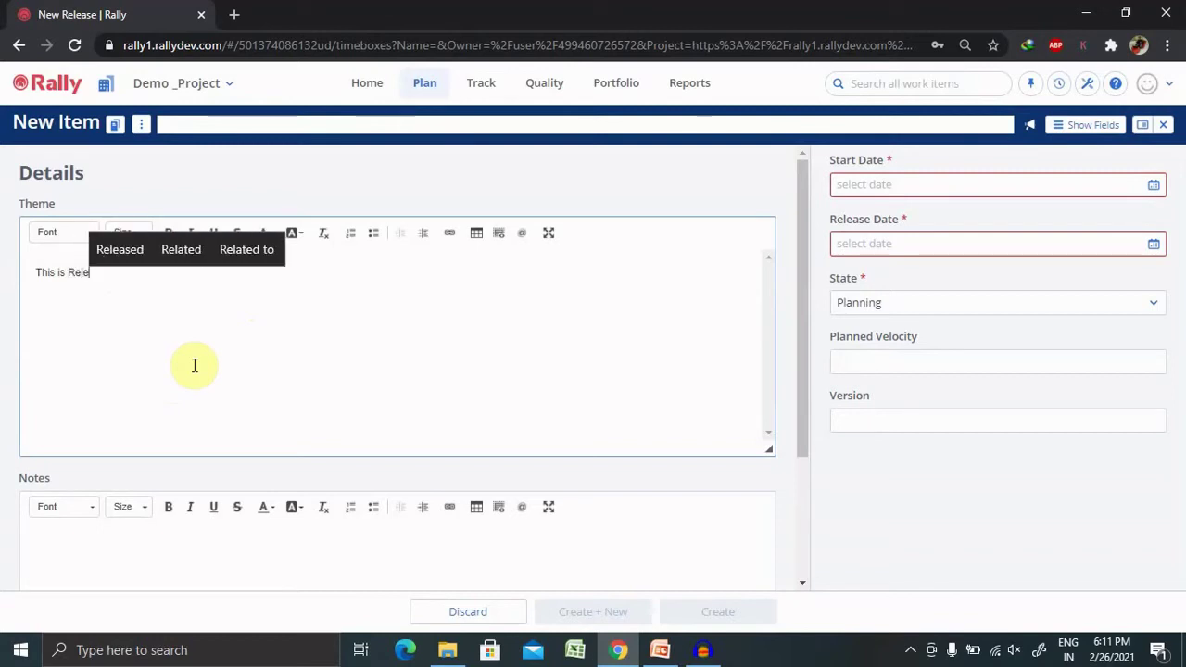
{"action": "type", "text": "ase vers"}
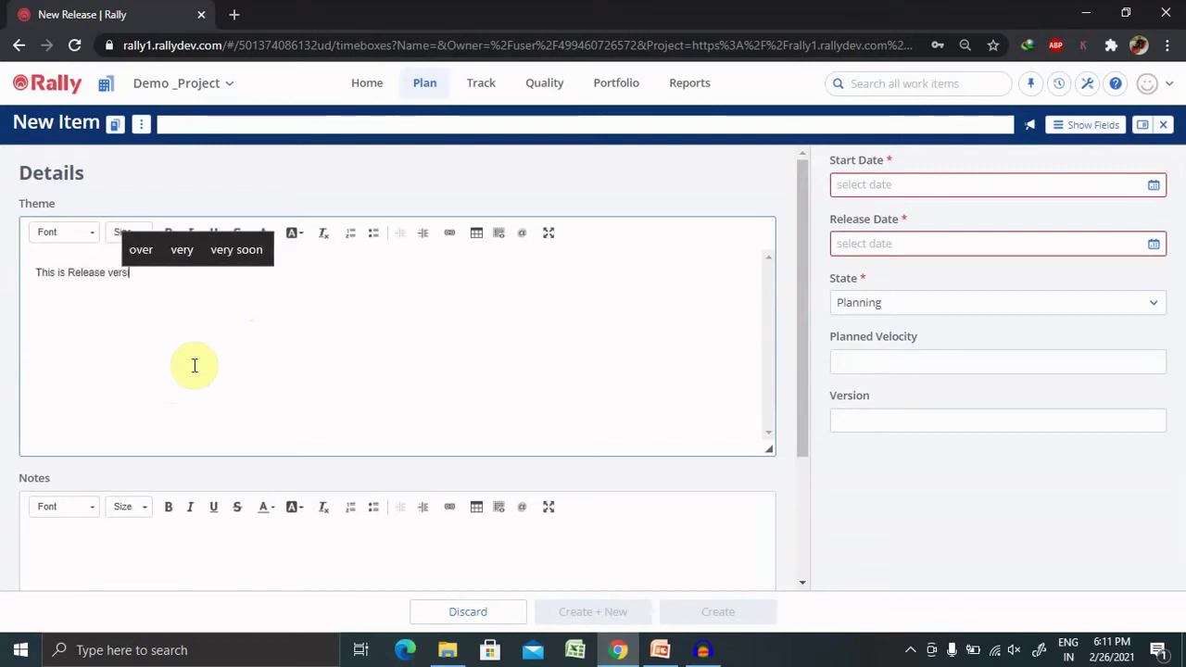
{"action": "type", "text": "ion 1"}
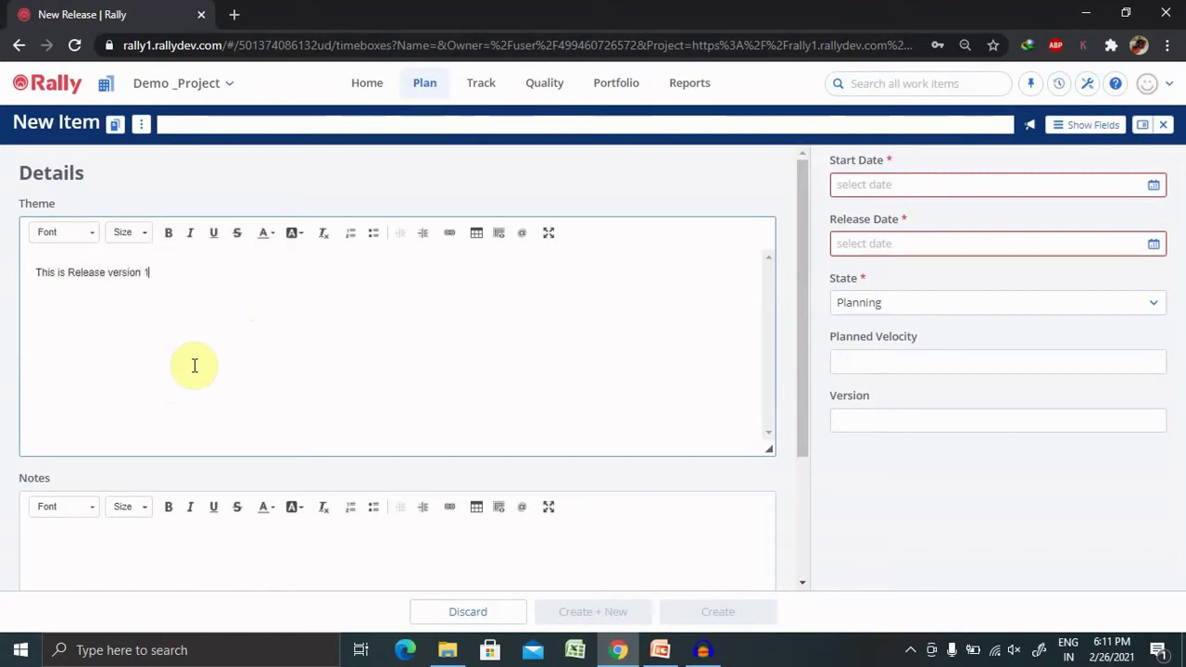
{"action": "type", "text": ".0"}
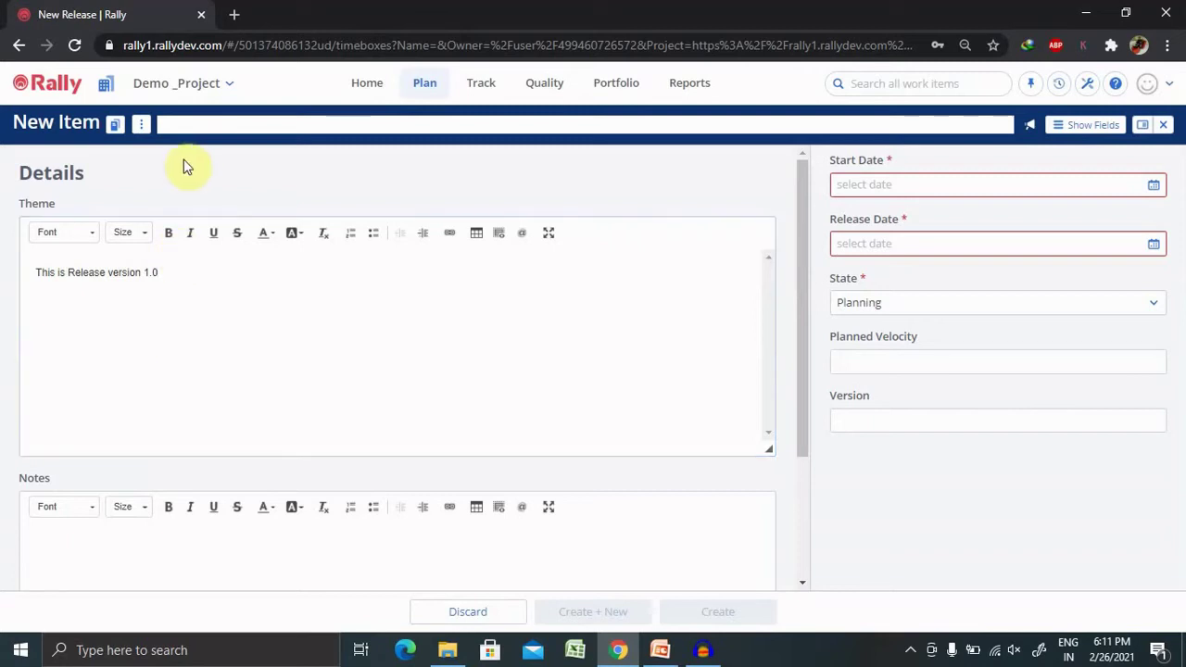
{"action": "left_click", "coordinate": [220, 125]}
{"action": "type", "text": "V1.0"}
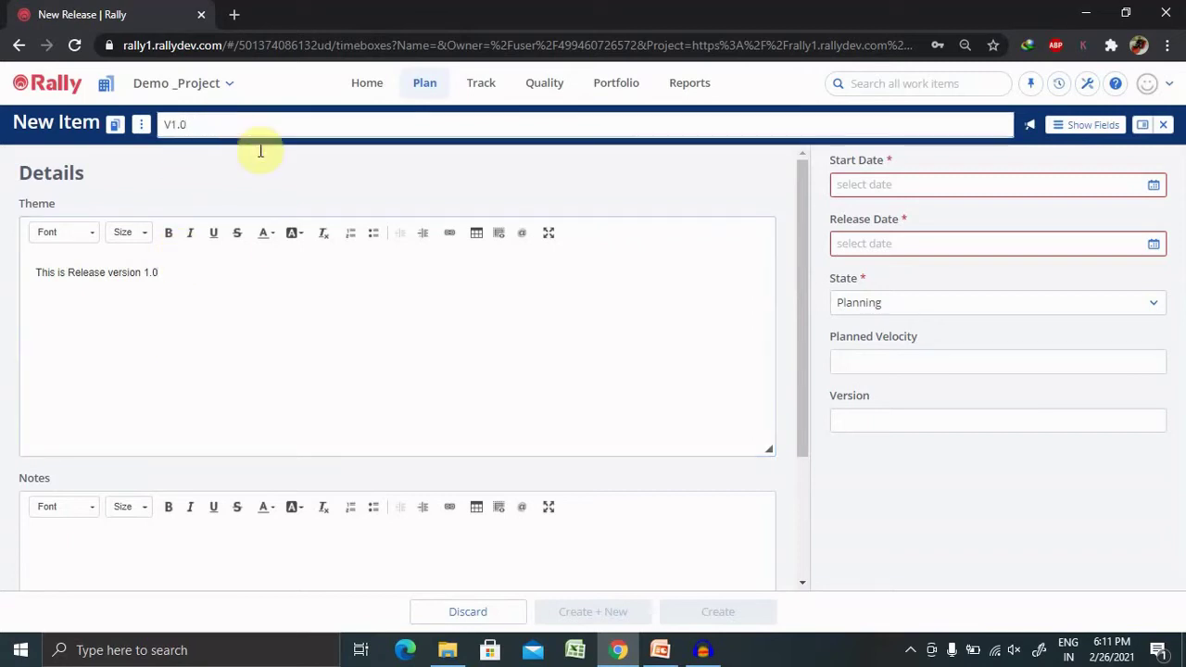
{"action": "left_click", "coordinate": [288, 295]}
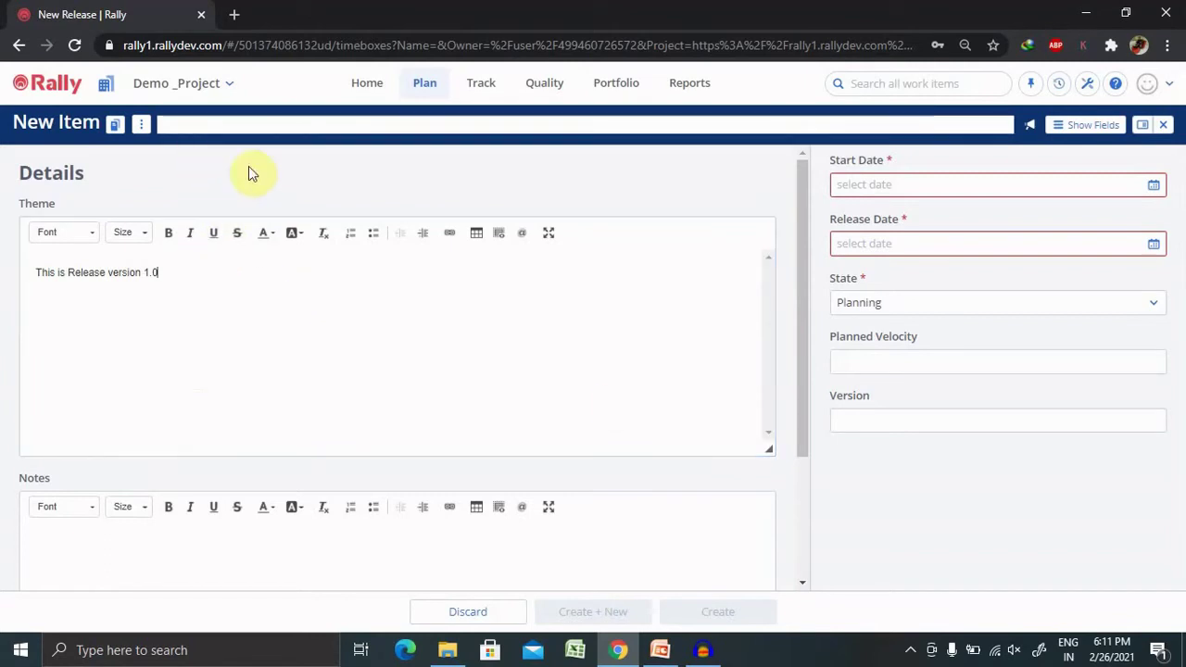
- Set the release start date to February 1, 2021 and release date to February 15, 2021
{"action": "left_click", "coordinate": [1151, 184]}
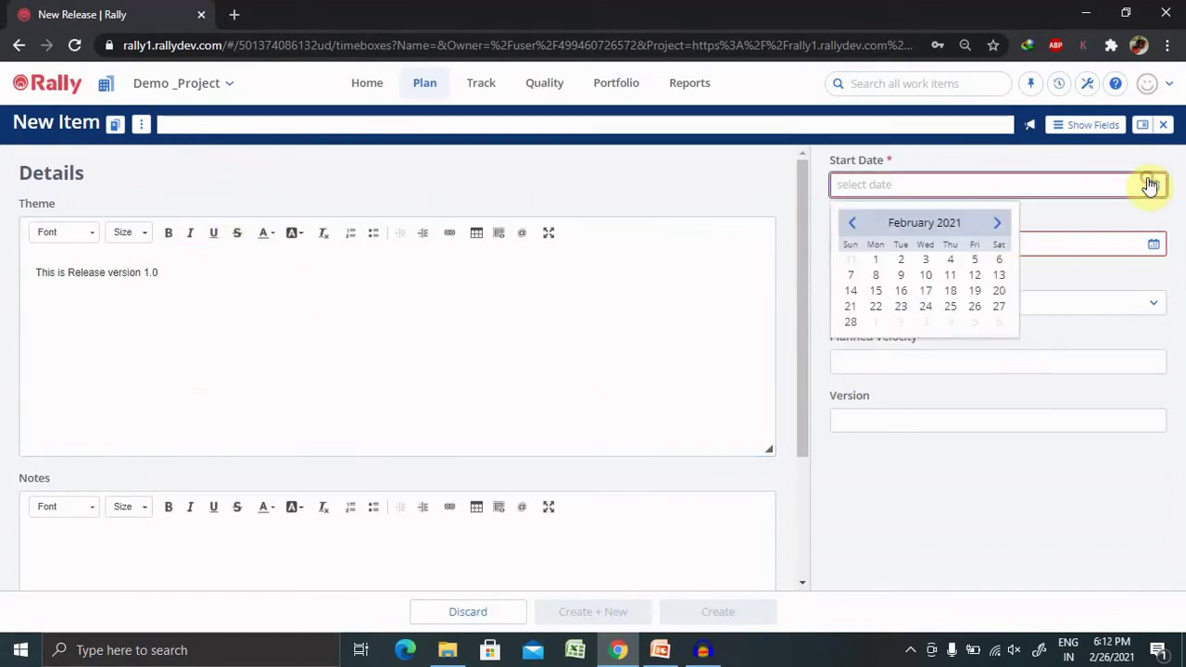
{"action": "left_click", "coordinate": [876, 261]}
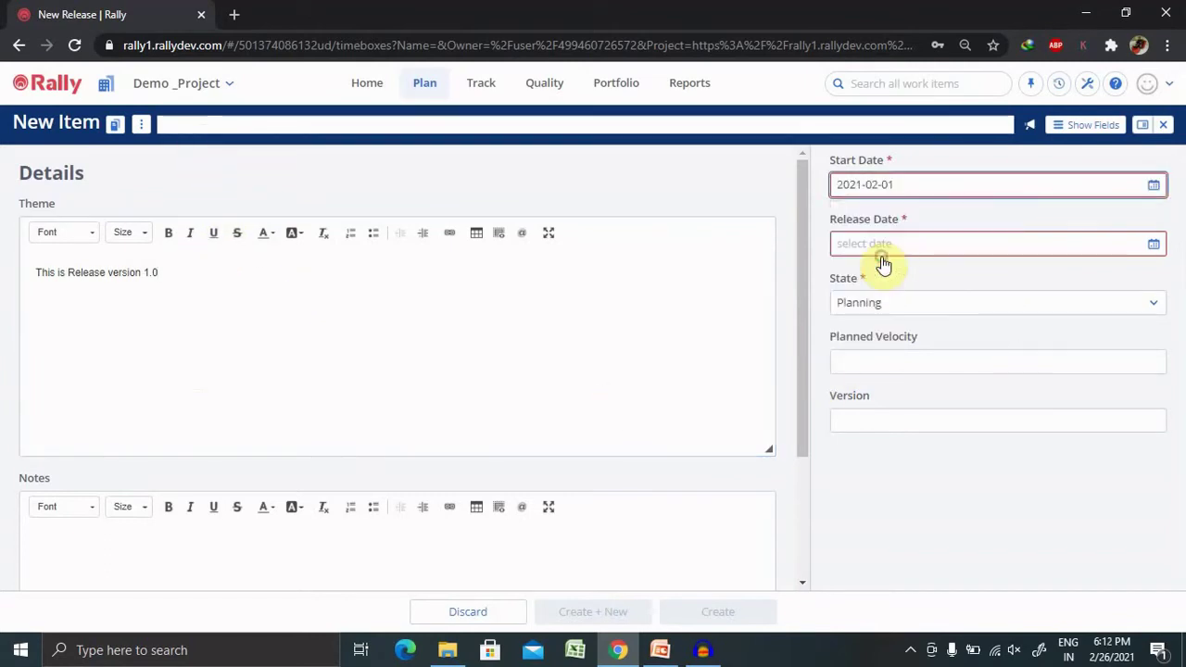
{"action": "left_click", "coordinate": [1151, 245]}
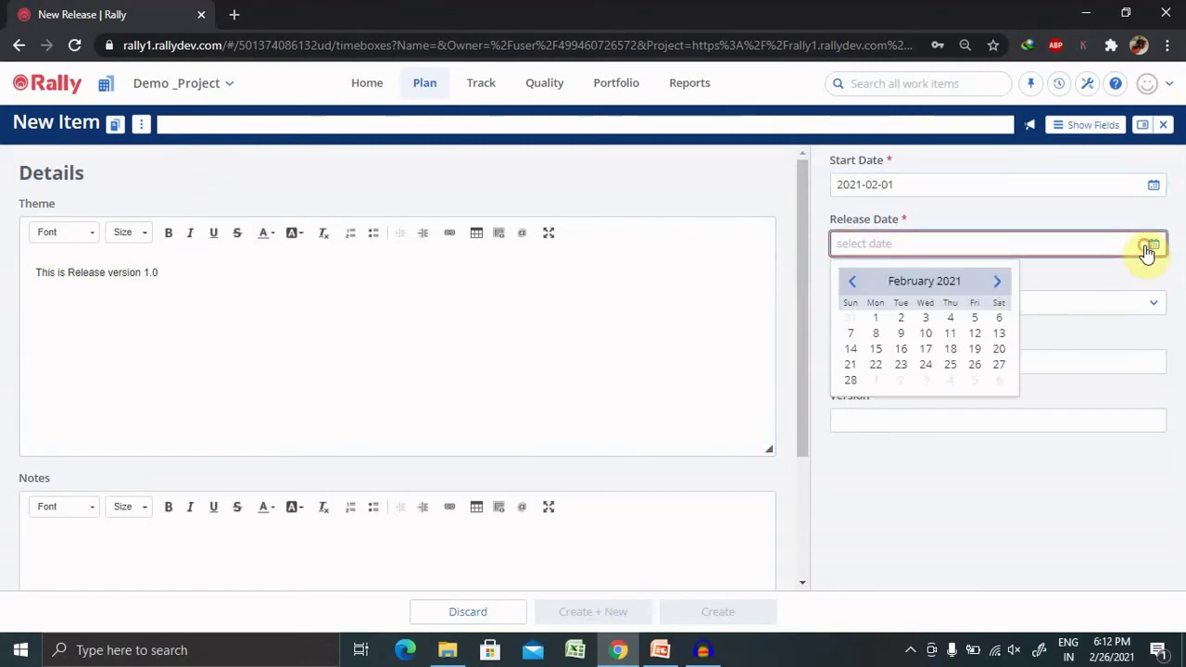
{"action": "left_click", "coordinate": [876, 348]}
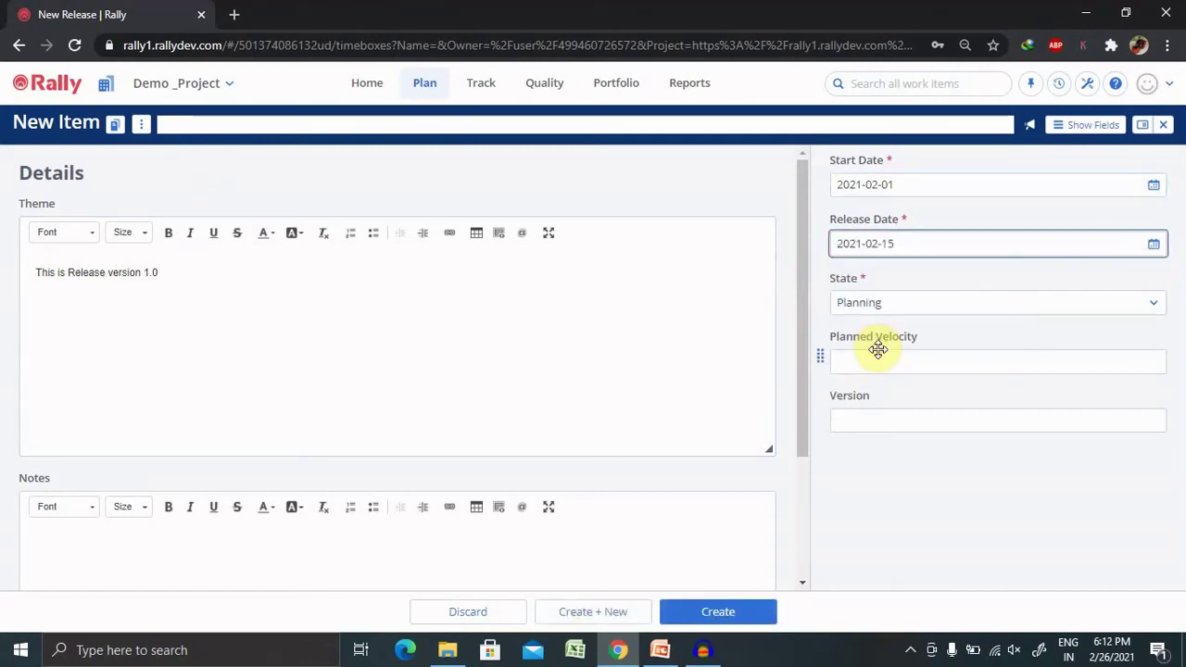
- Set the release state to Active, planned velocity 40 and version 1.0
{"action": "left_click", "coordinate": [1006, 318]}
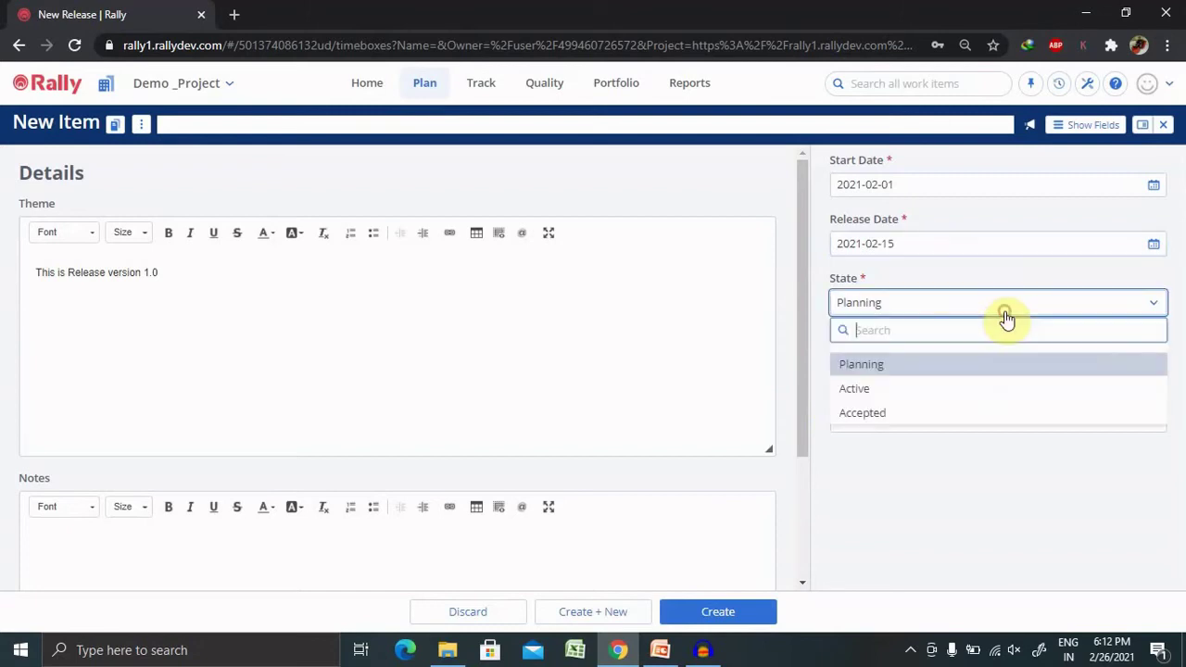
{"action": "left_click", "coordinate": [891, 396]}
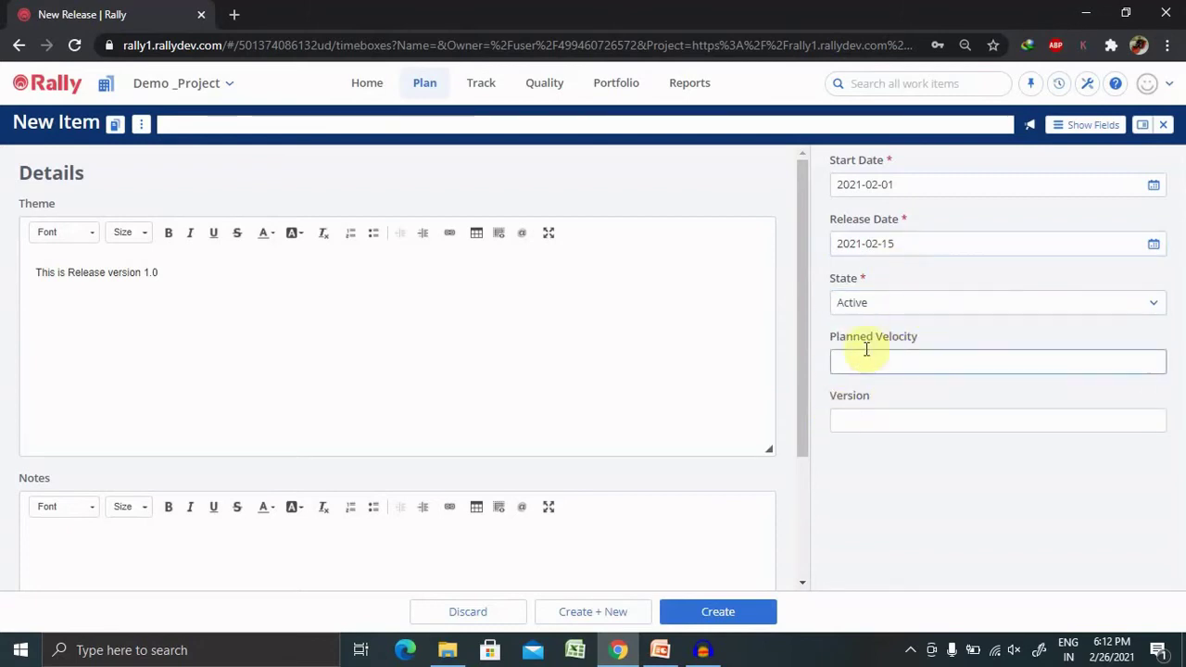
{"action": "left_click", "coordinate": [919, 308]}
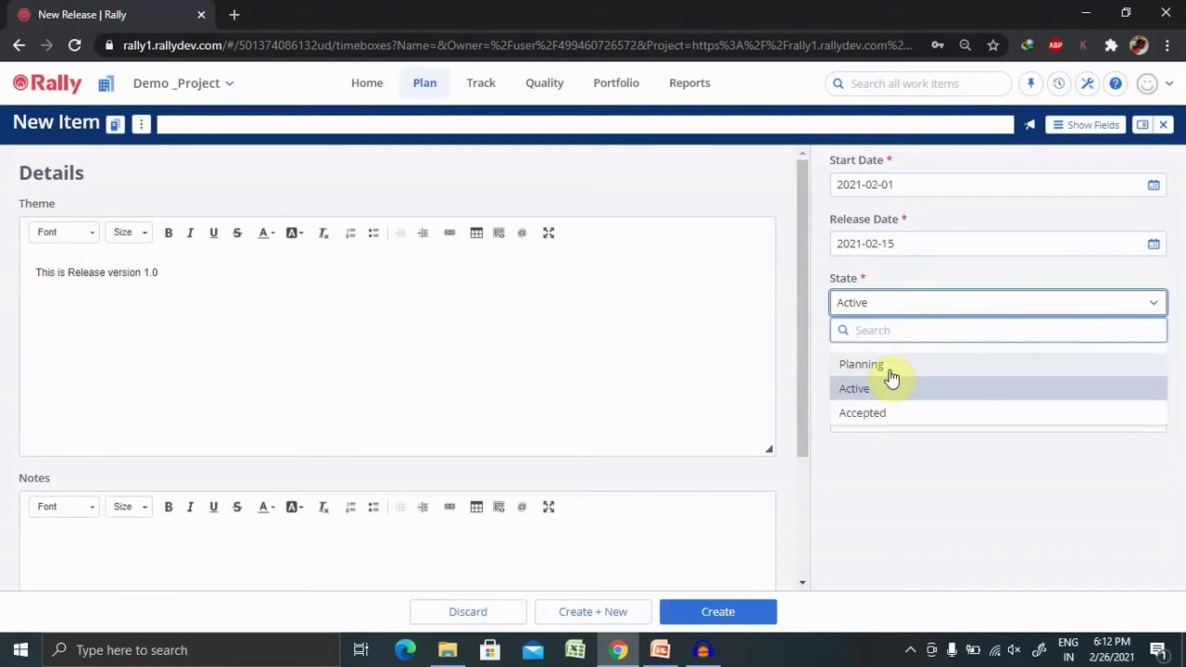
{"action": "left_click", "coordinate": [885, 478]}
{"action": "left_click", "coordinate": [917, 366]}
{"action": "type", "text": "40"}
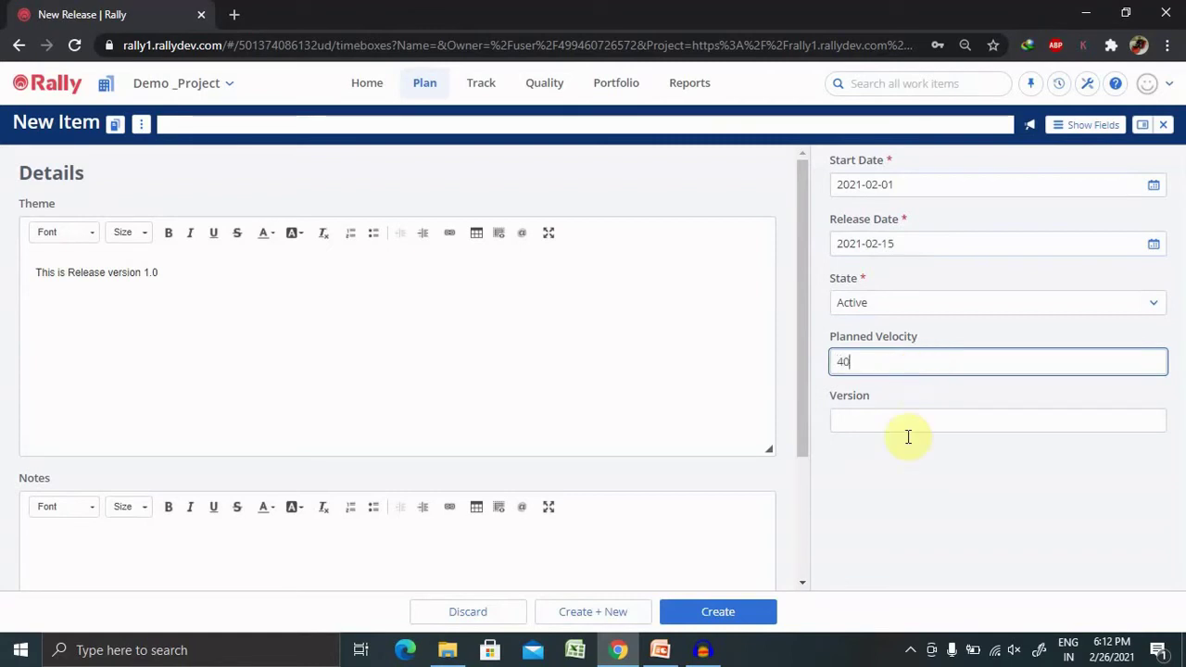
{"action": "left_click", "coordinate": [917, 418]}
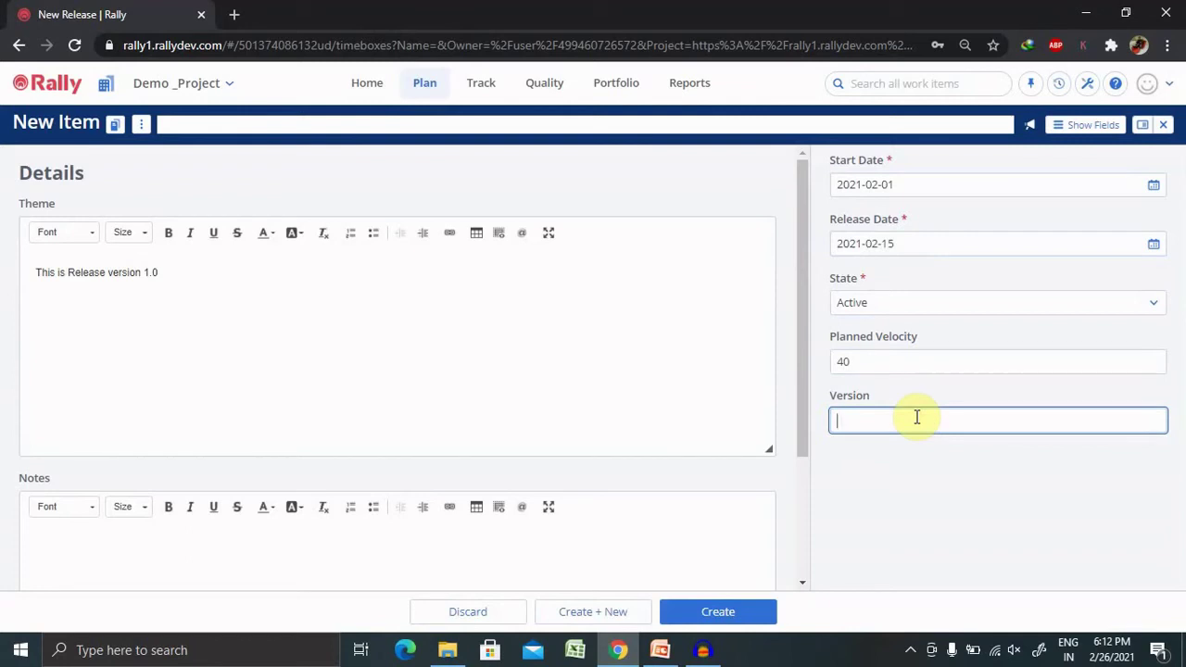
{"action": "type", "text": "1.0"}
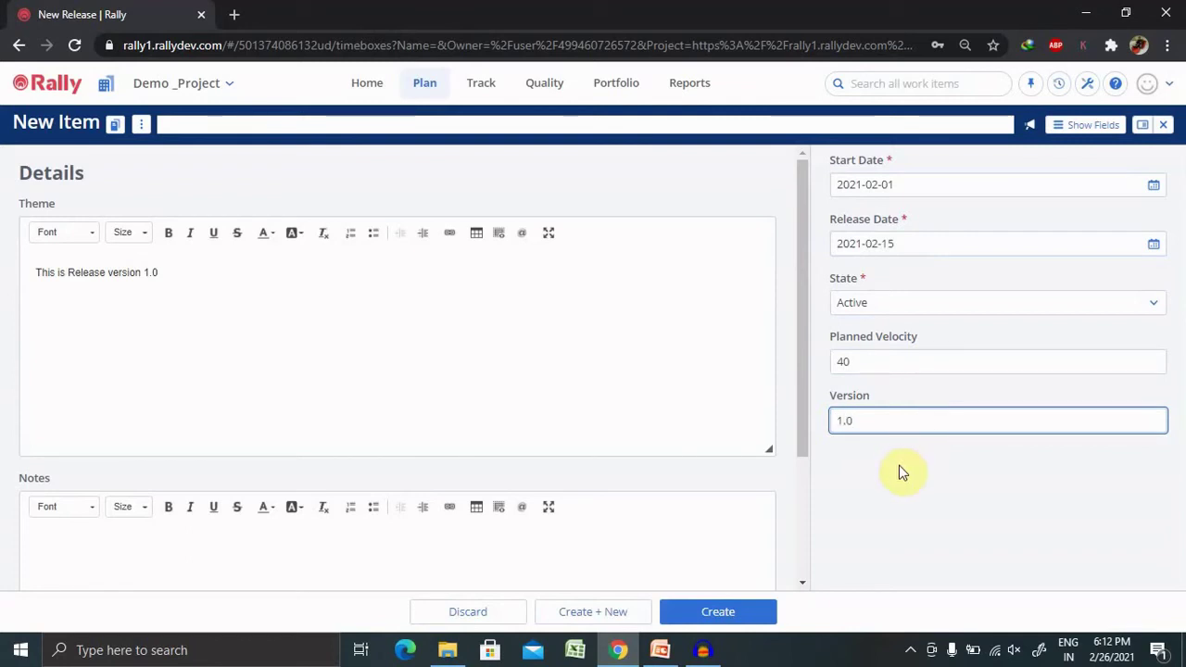
{"action": "left_click", "coordinate": [856, 503]}
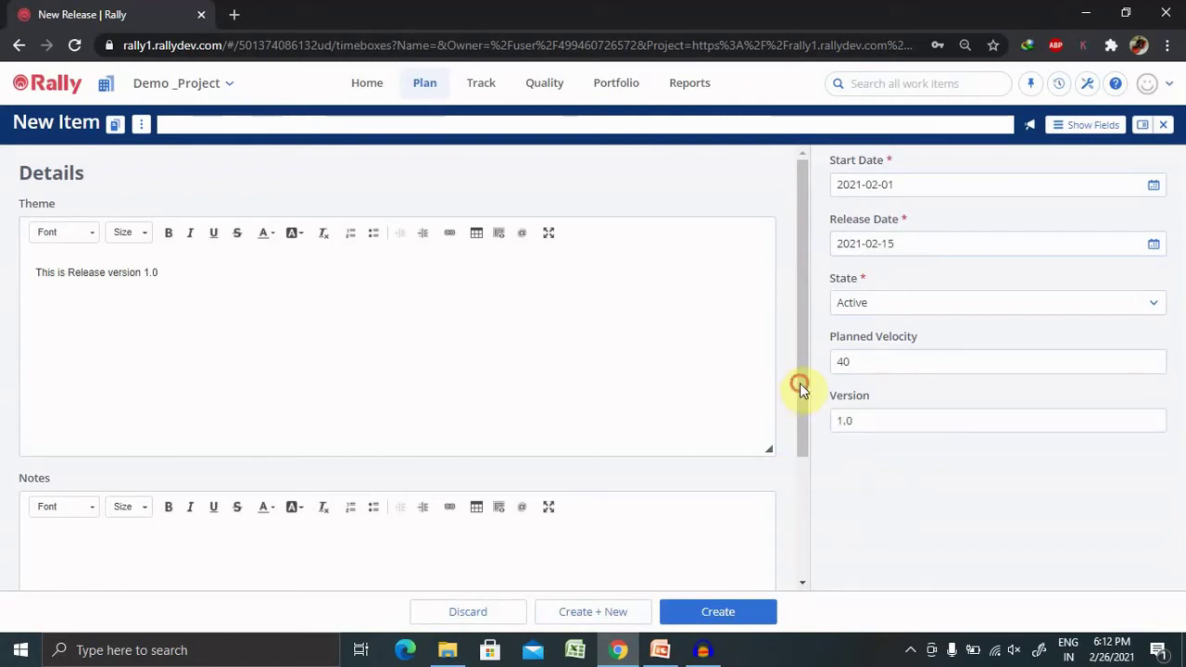
- Scroll through the finished form and create release V1.0
{"action": "left_click_drag", "start_coordinate": [799, 385], "coordinate": [799, 510]}
{"action": "left_click", "coordinate": [409, 445]}
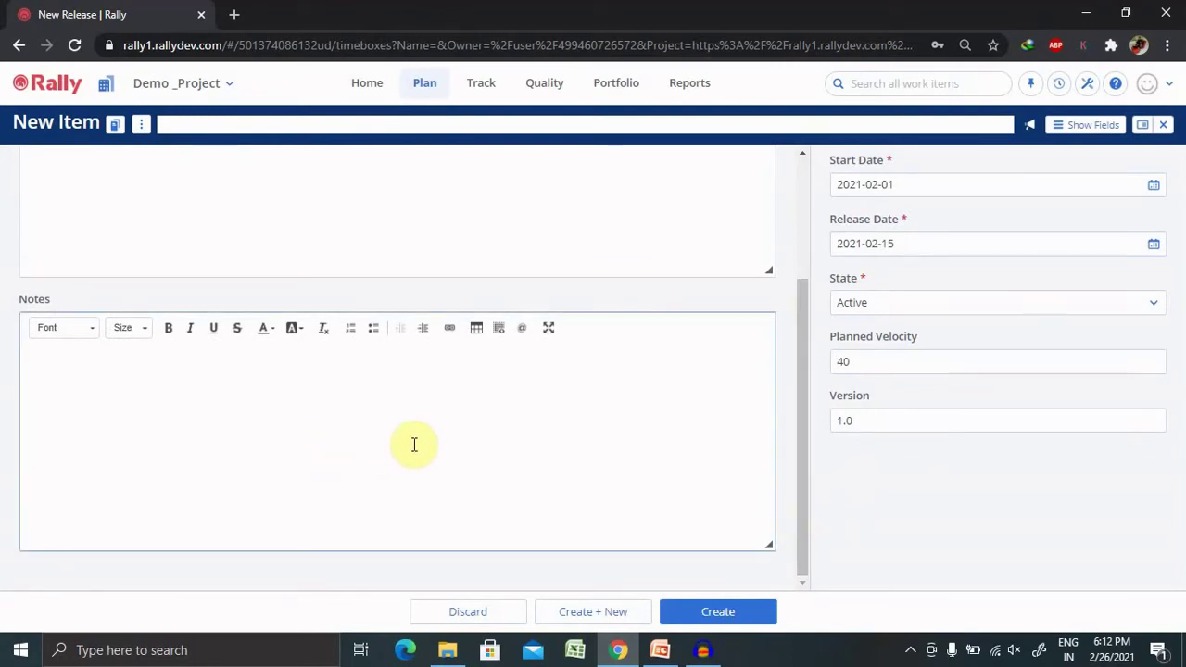
{"action": "left_click_drag", "start_coordinate": [799, 330], "coordinate": [808, 199]}
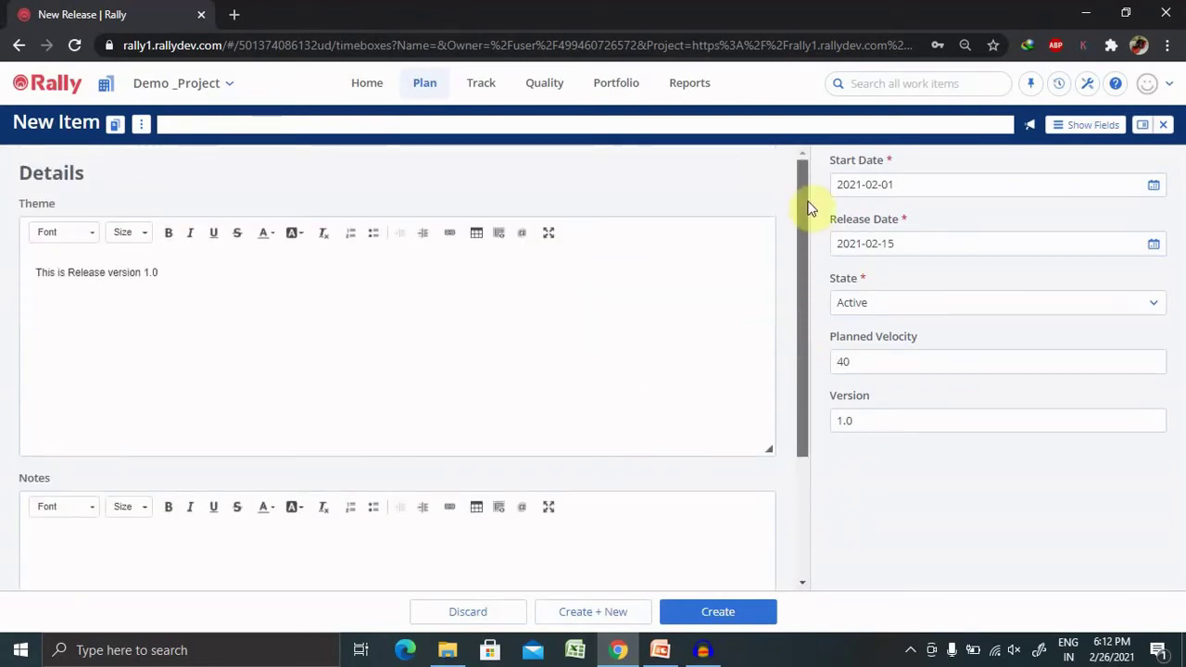
{"action": "left_click", "coordinate": [723, 616]}
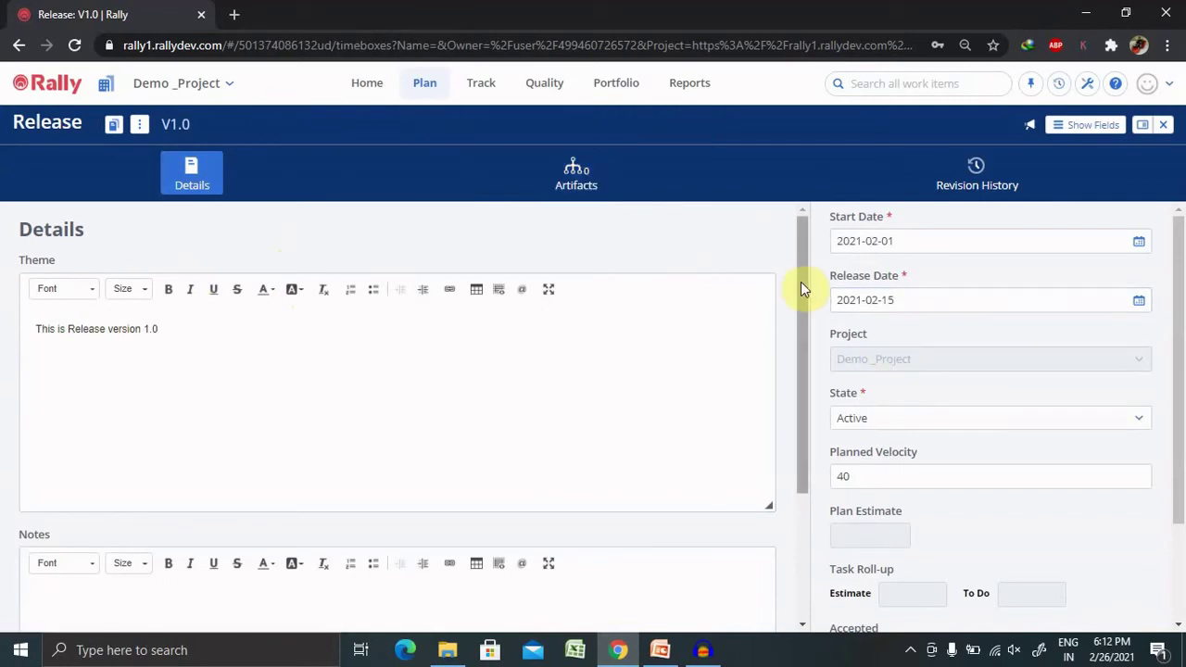
- Scroll through V1.0's saved fields and view its revision history with the original revision
{"action": "mouse_move", "coordinate": [803, 288]}
{"action": "left_mouse_down"}
{"action": "mouse_move", "coordinate": [807, 432]}
{"action": "mouse_move", "coordinate": [786, 291]}
{"action": "left_mouse_up"}
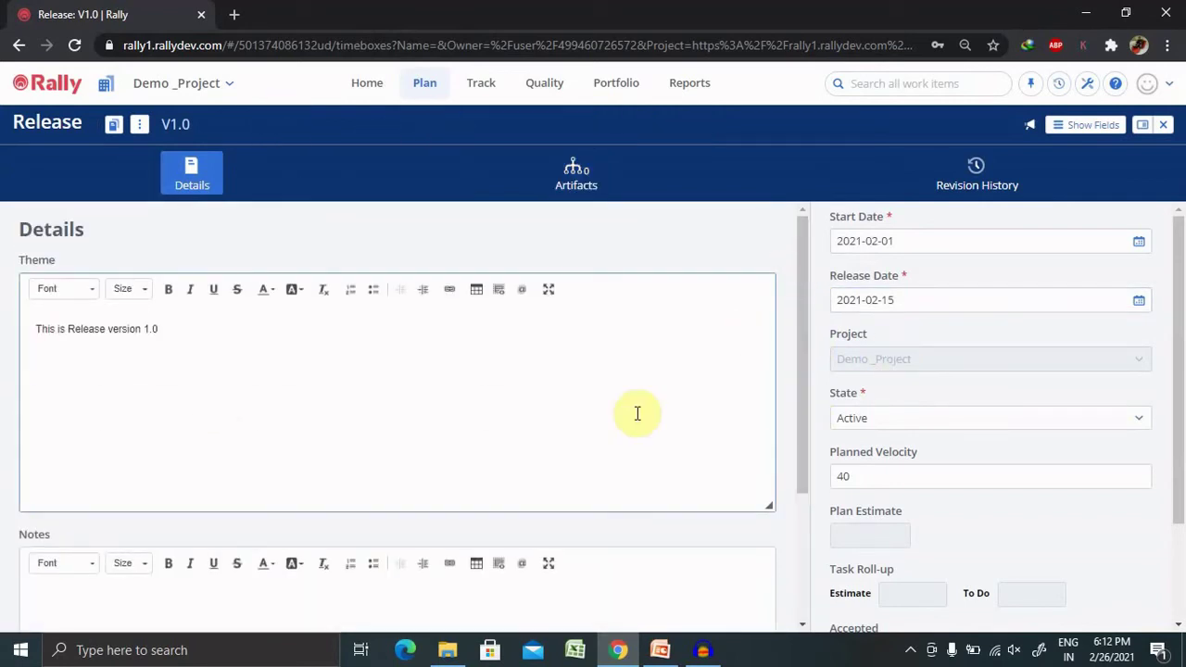
{"action": "scroll", "coordinate": [1178, 333], "scroll_direction": "down", "scroll_amount": 2}
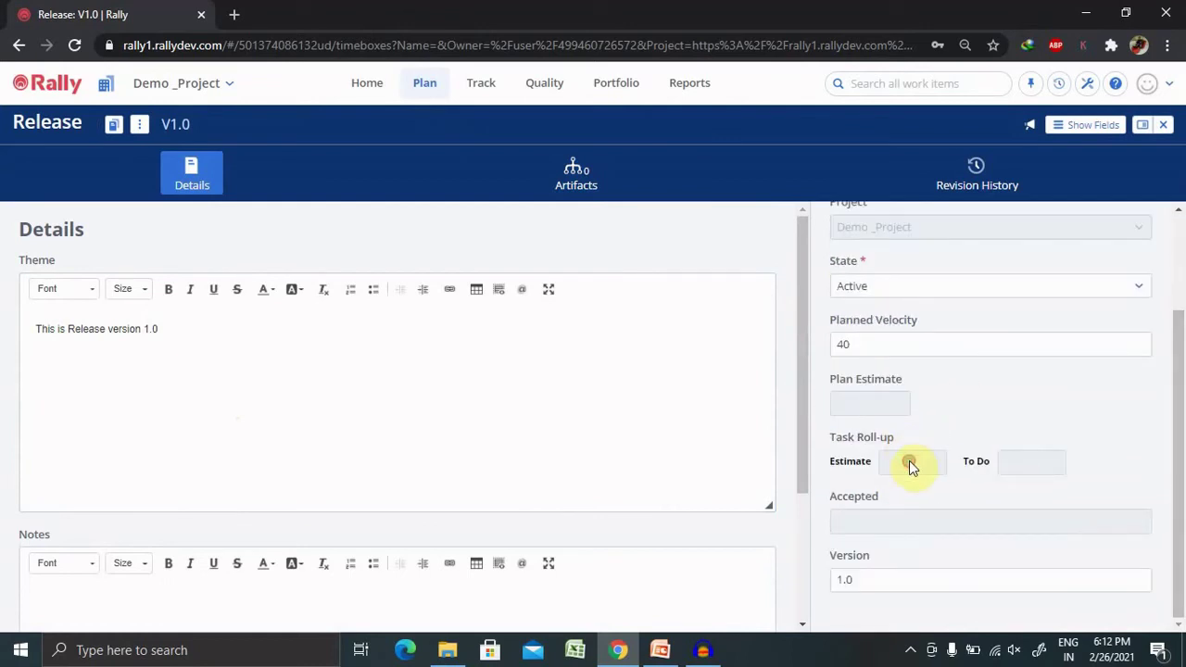
{"action": "left_click_drag", "start_coordinate": [1178, 392], "coordinate": [1178, 227]}
{"action": "left_click", "coordinate": [993, 186]}
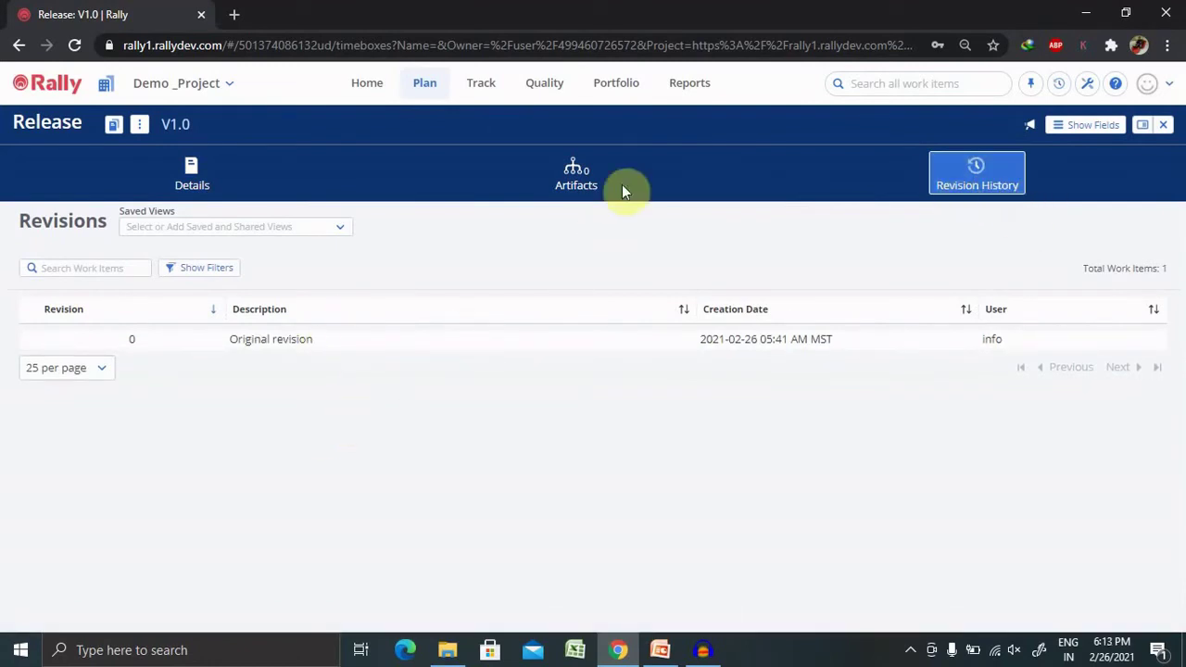
- Open V1.0's empty Artifacts tab and start a blank new work item row under Demo _Project
{"action": "left_click", "coordinate": [583, 183]}
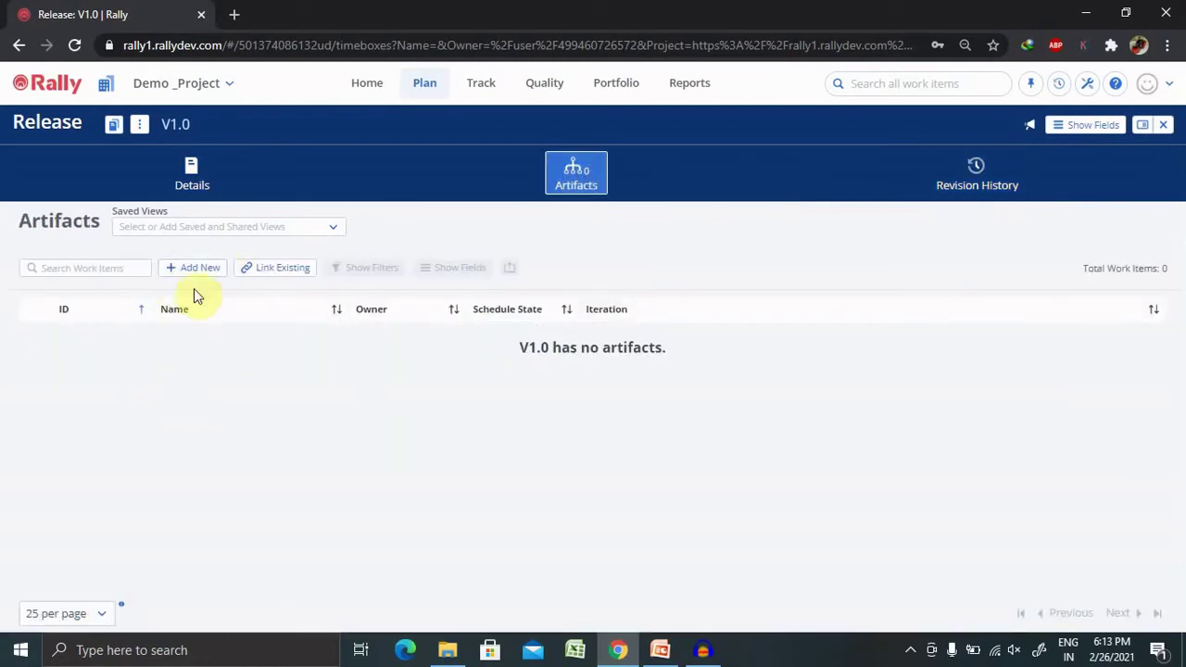
{"action": "left_click", "coordinate": [185, 269]}
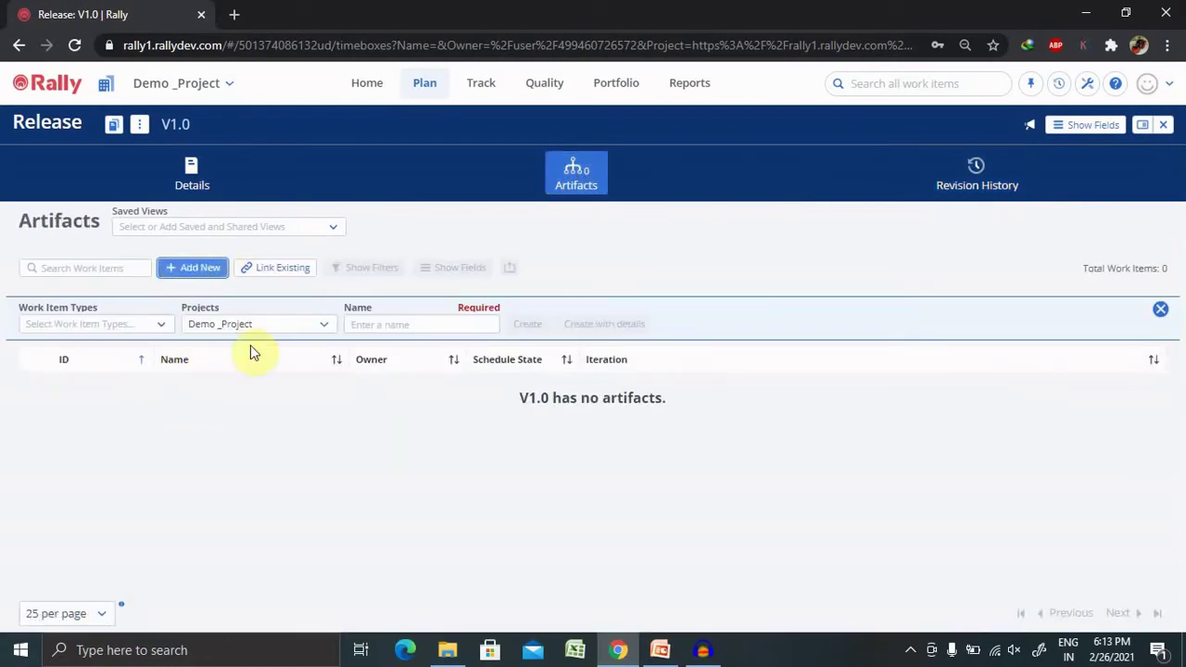
{"action": "left_click", "coordinate": [309, 335]}
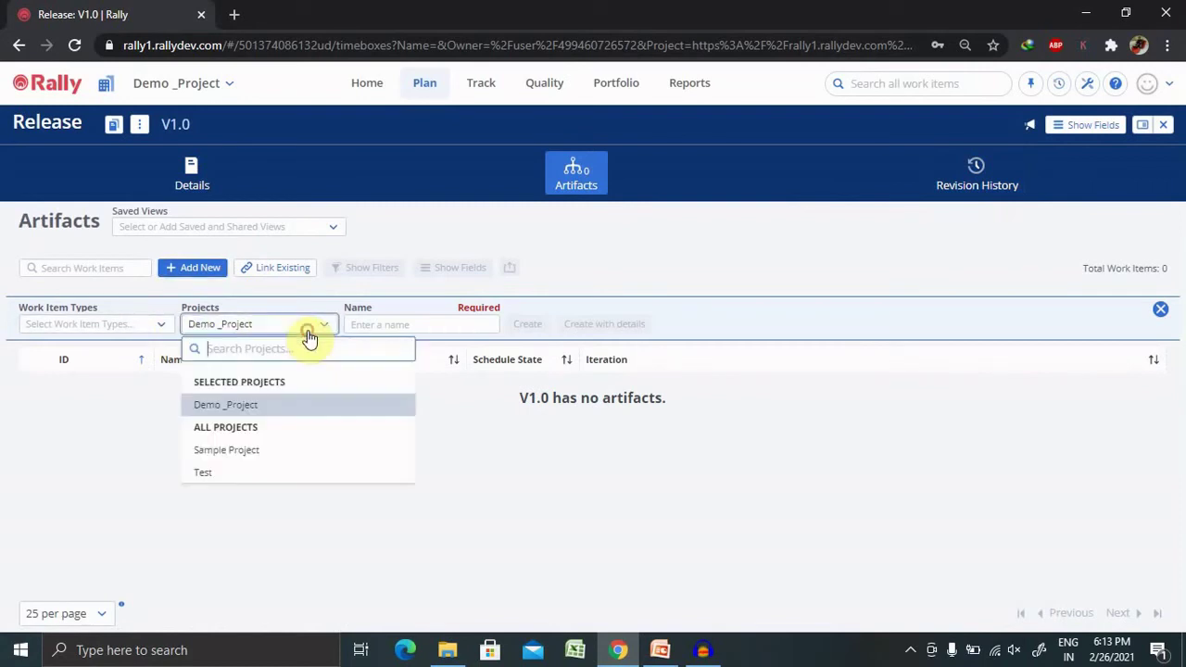
{"action": "left_click", "coordinate": [165, 329]}
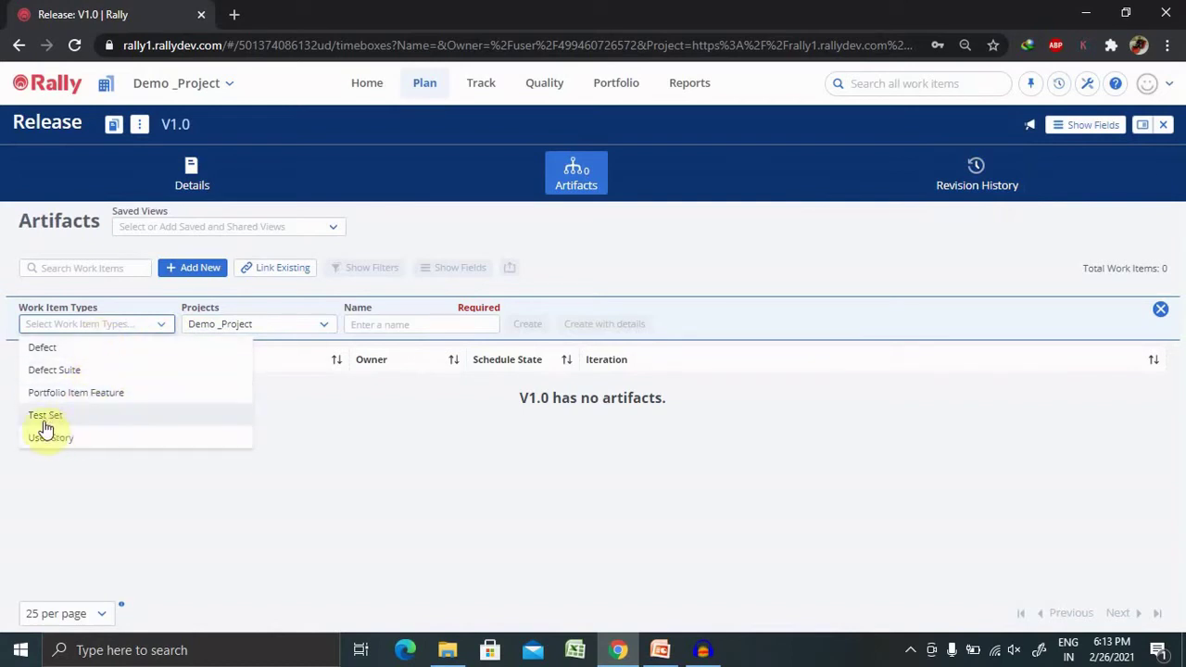
{"action": "left_click", "coordinate": [354, 474]}
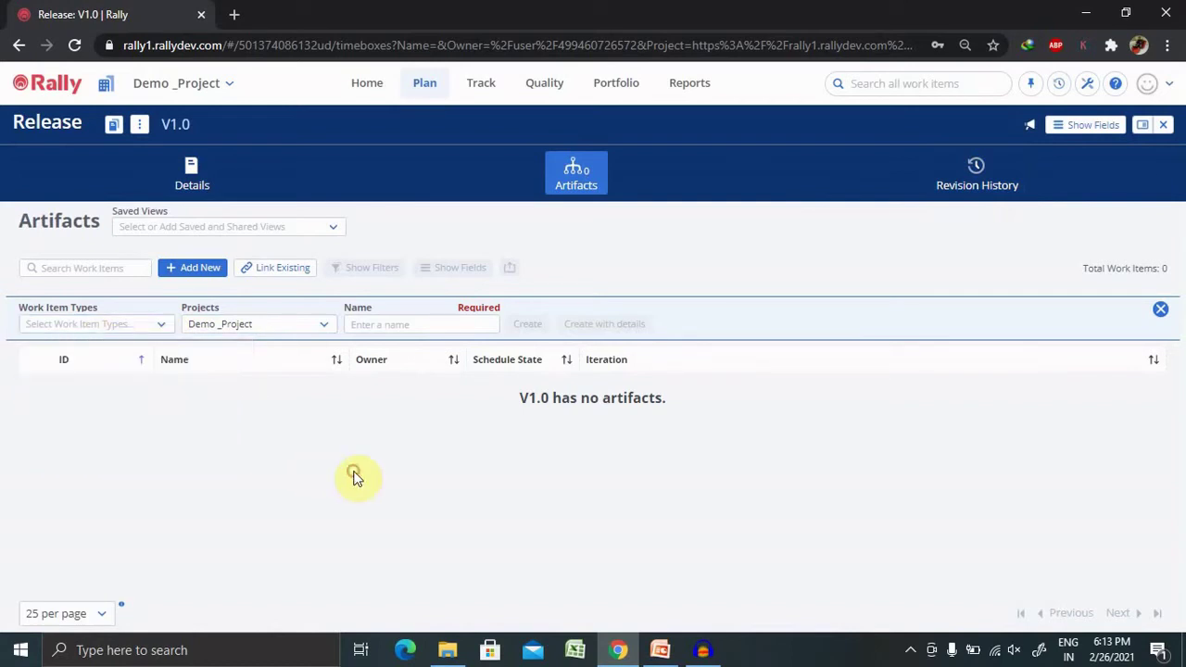
- Return to Timeboxes, select the V1.0 release, and cancel Bulk Edit without changes
{"action": "left_click", "coordinate": [427, 89]}
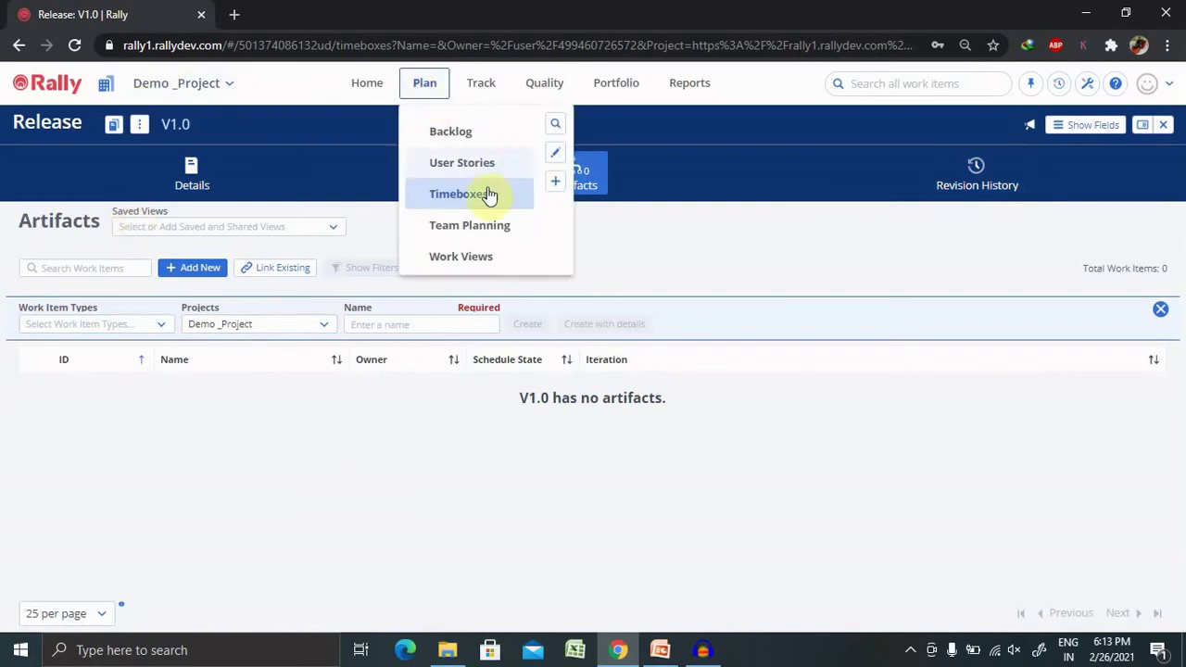
{"action": "left_click", "coordinate": [475, 197]}
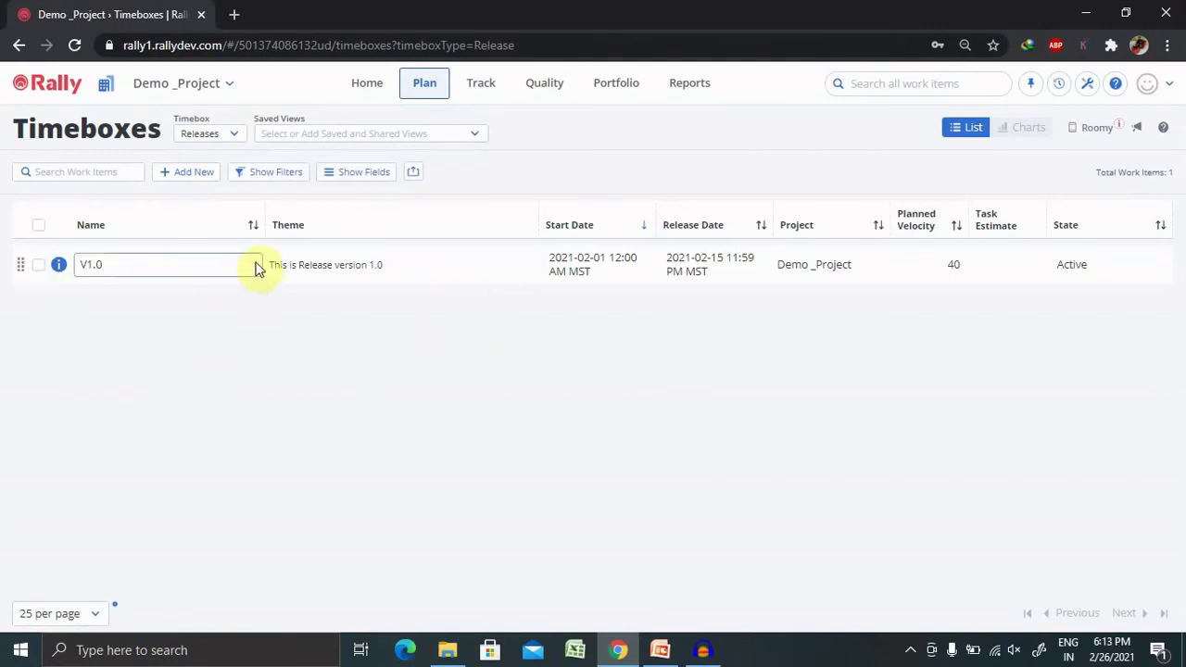
{"action": "left_click", "coordinate": [38, 268]}
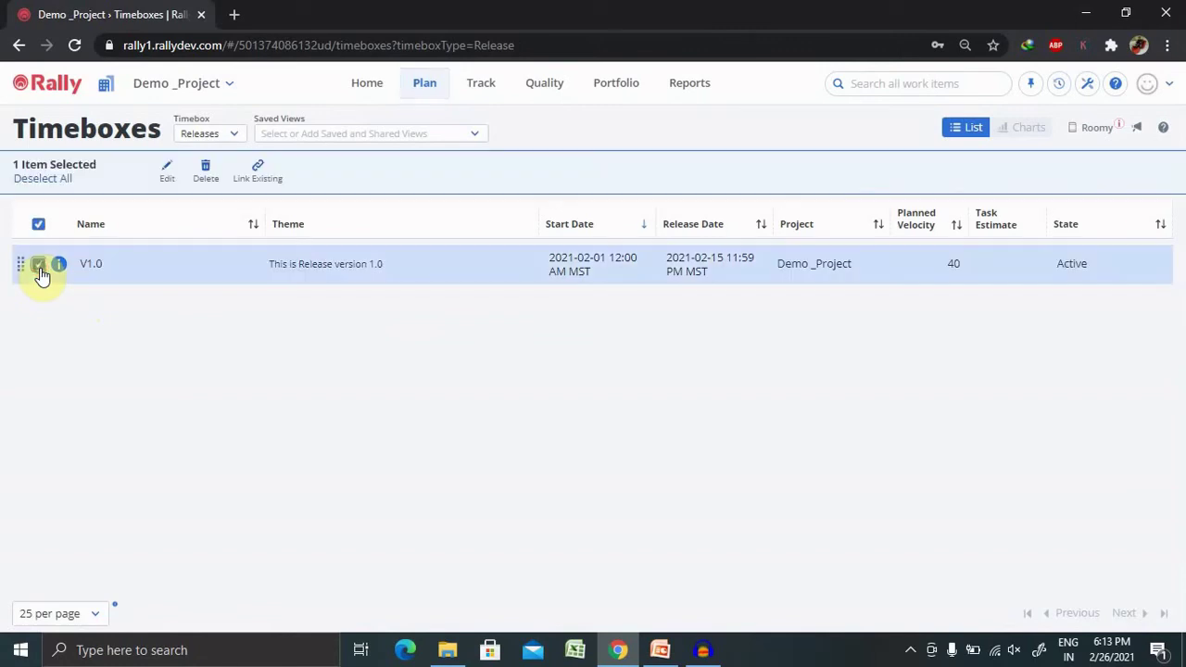
{"action": "left_click", "coordinate": [167, 180]}
{"action": "left_click", "coordinate": [564, 224]}
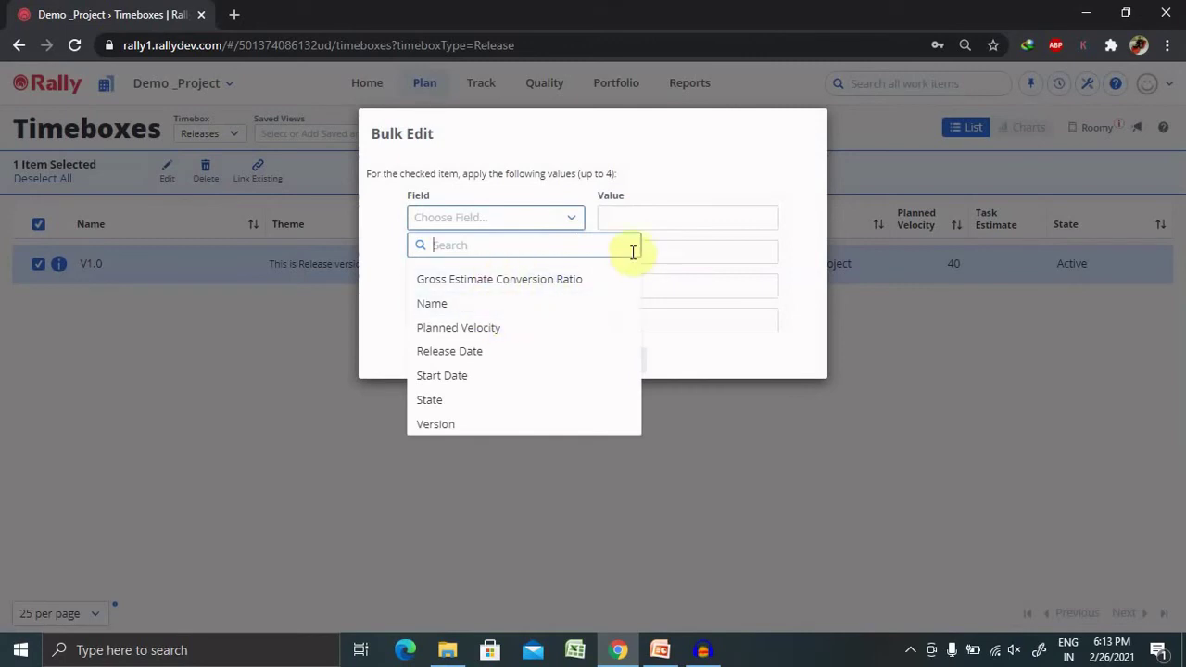
{"action": "left_click", "coordinate": [731, 153]}
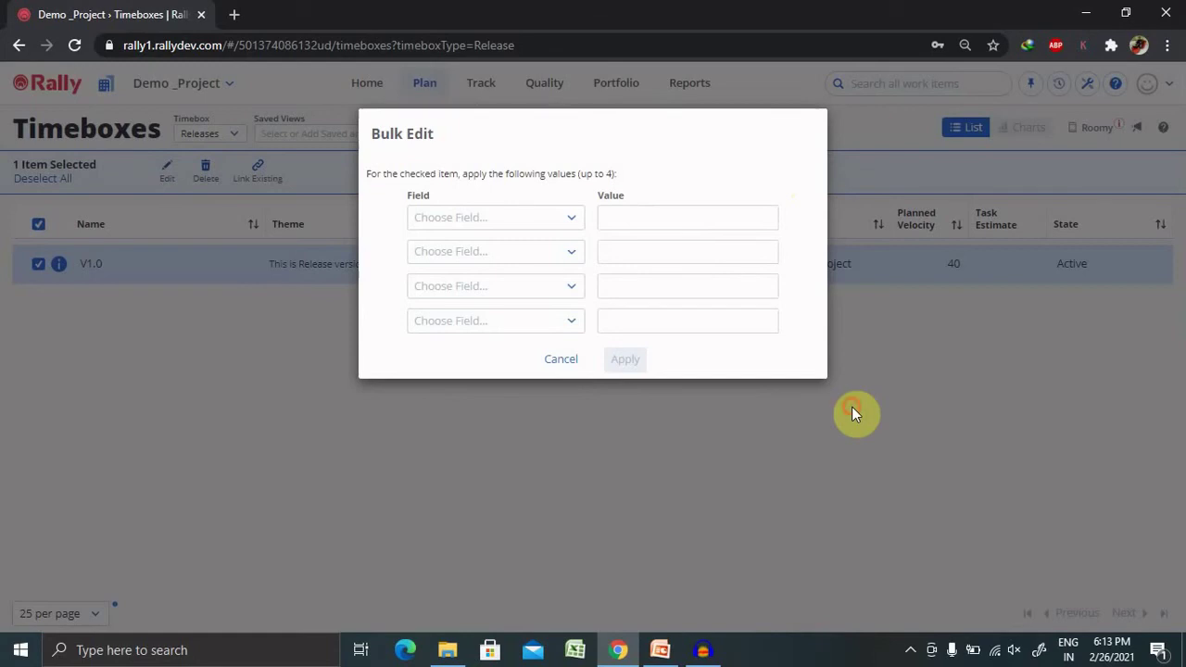
{"action": "left_click", "coordinate": [569, 361]}
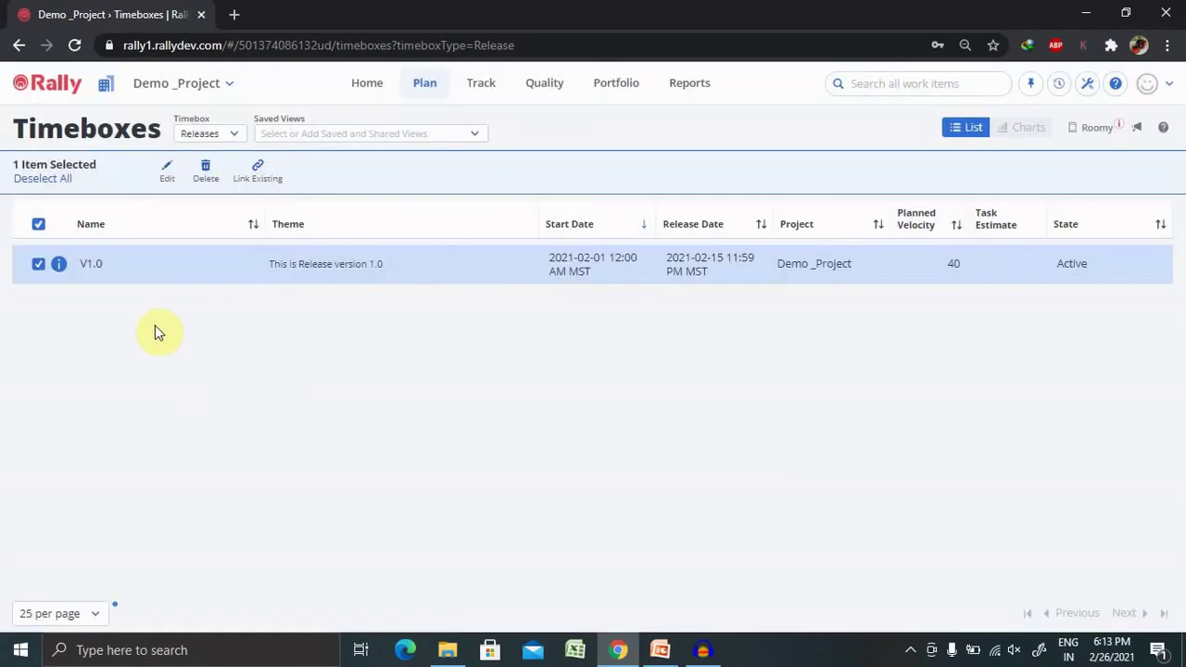
- Sort the releases ascending by Start Date, leaving V1.0's name unchanged
{"action": "left_click", "coordinate": [188, 263]}
{"action": "left_click", "coordinate": [65, 297]}
{"action": "left_click", "coordinate": [634, 230]}
- Switch to PowerPoint and show slide 3, the closing Thank You slide
{"action": "left_click", "coordinate": [661, 647]}
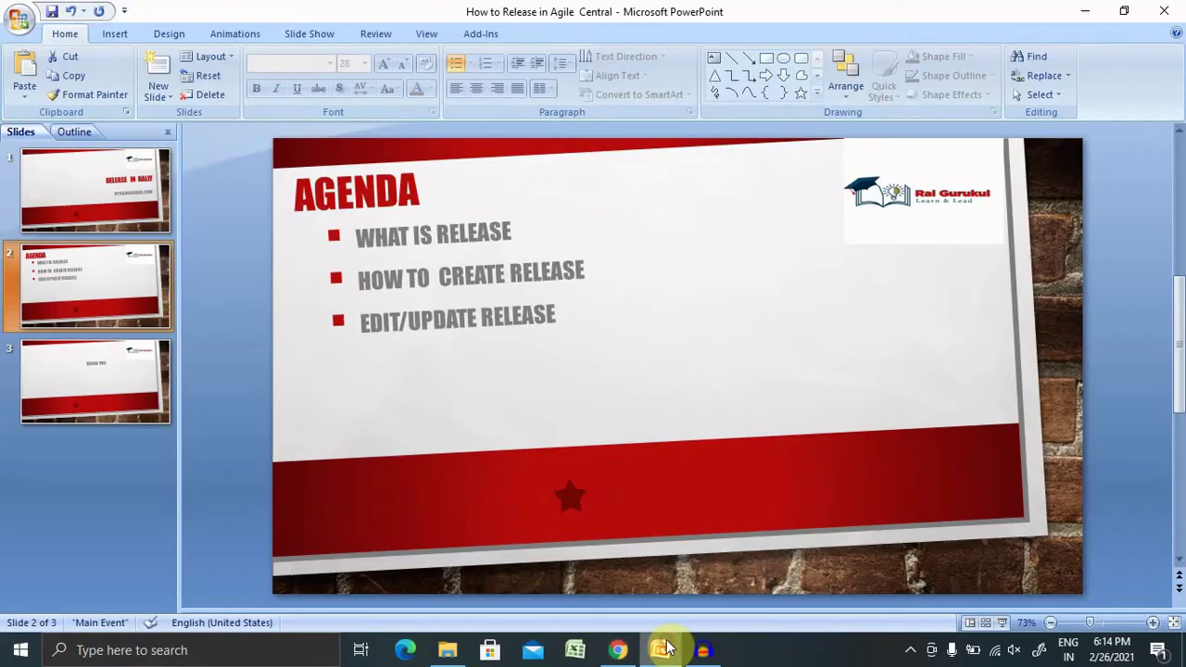
{"action": "left_click", "coordinate": [150, 375]}
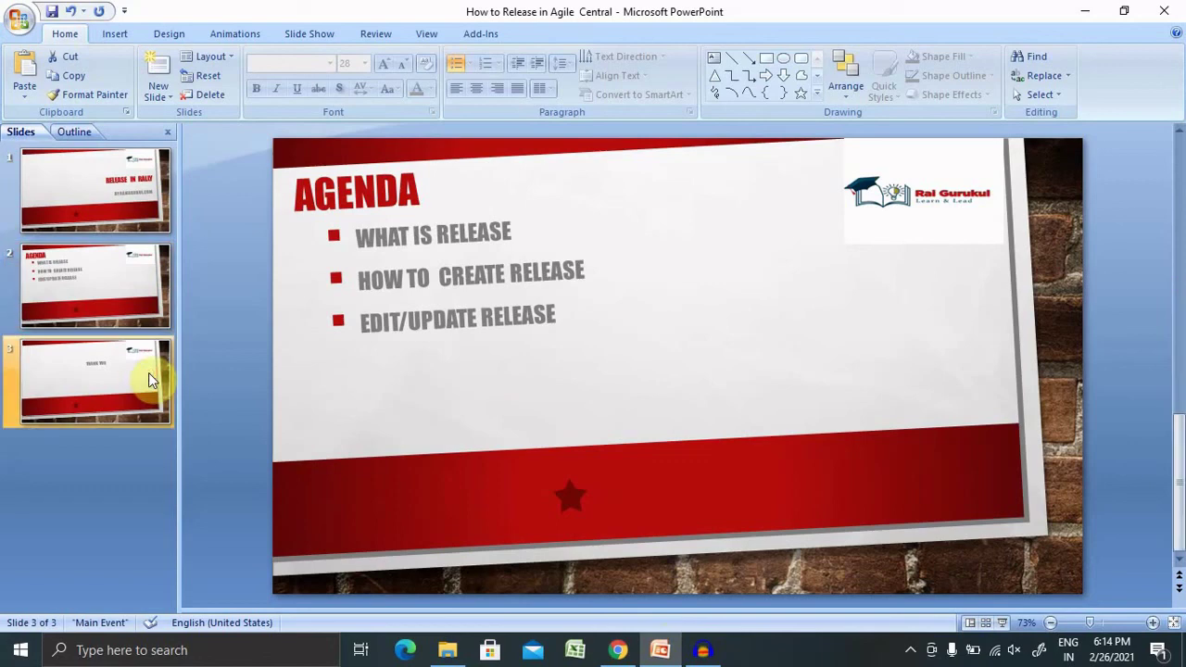
{"action": "left_click", "coordinate": [149, 372]}
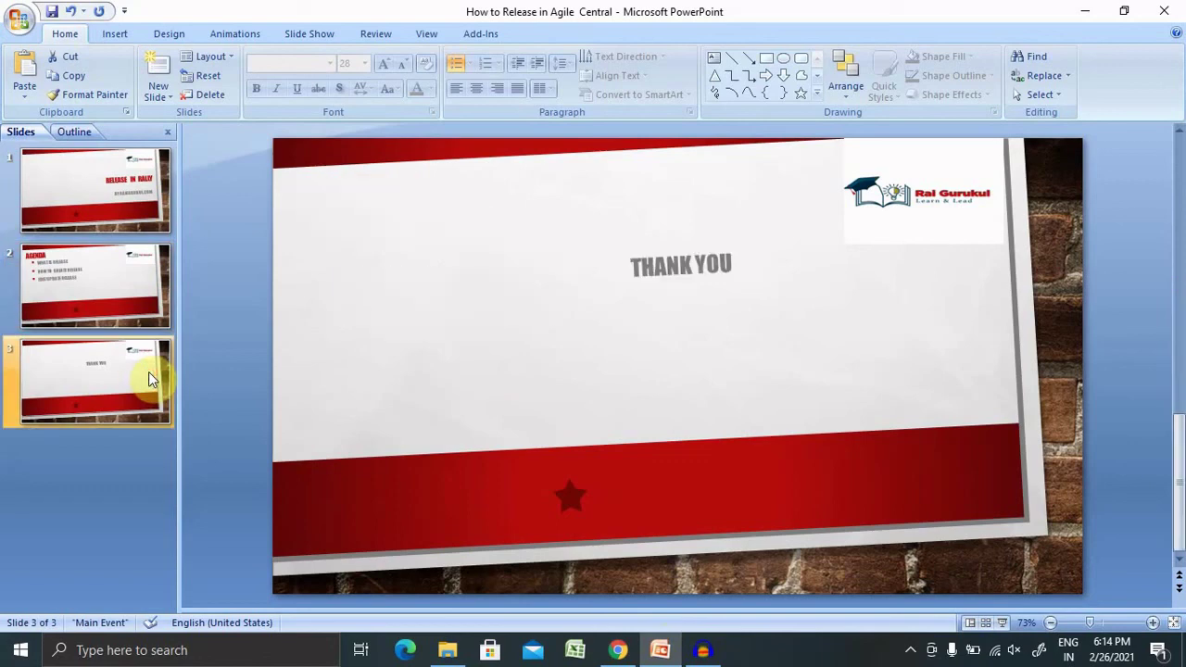